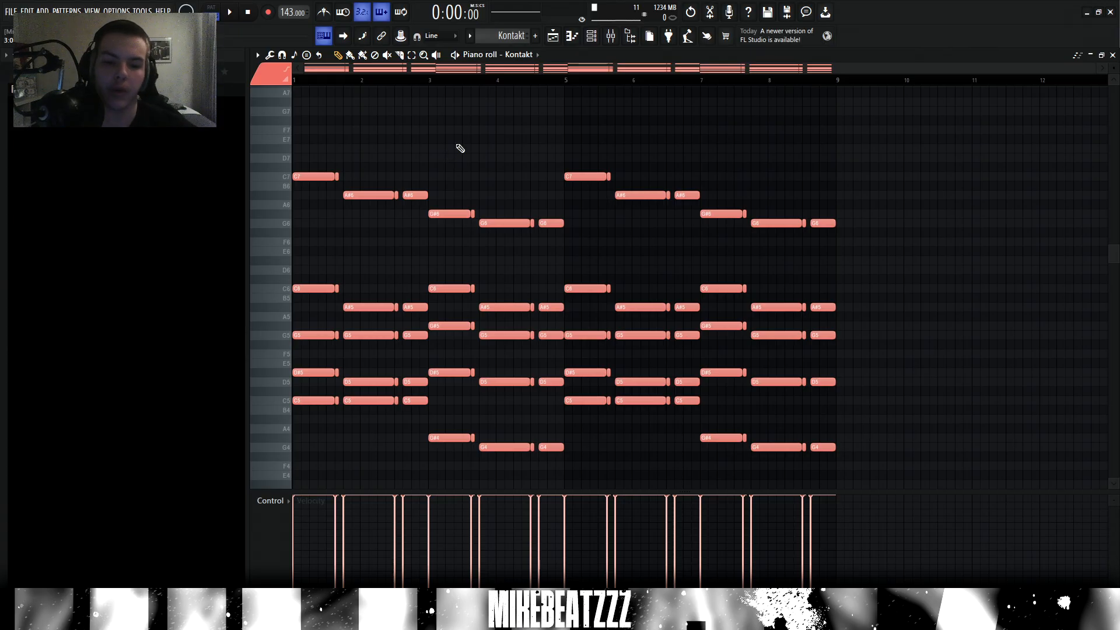
Play back the Kontakt pattern's chord progression in the piano roll.
scroll(528, 230, down, 1)
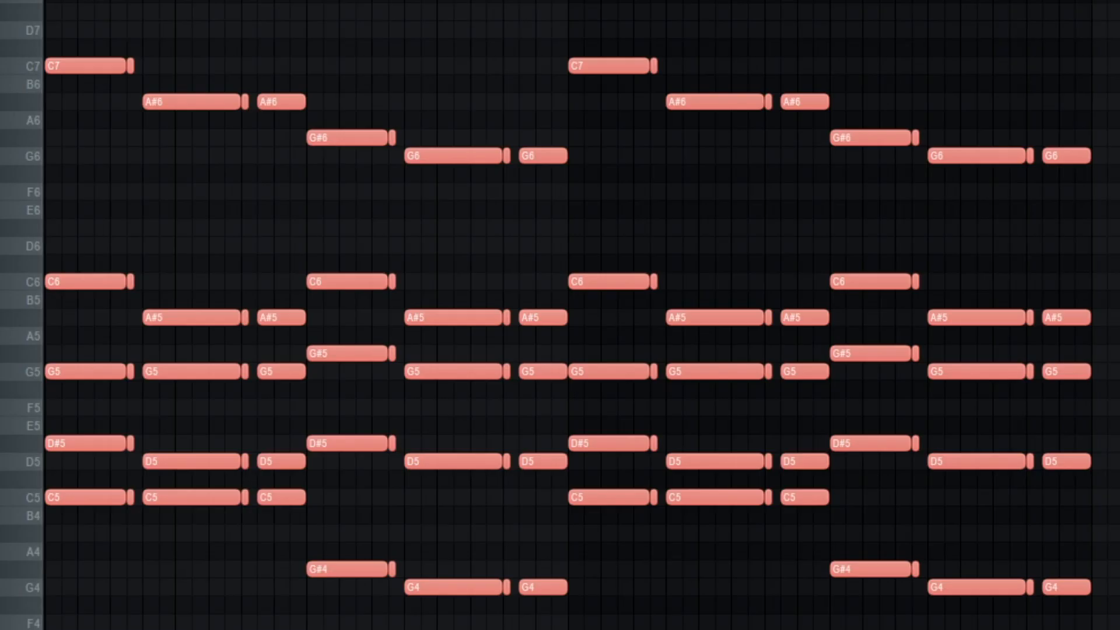
key(space)
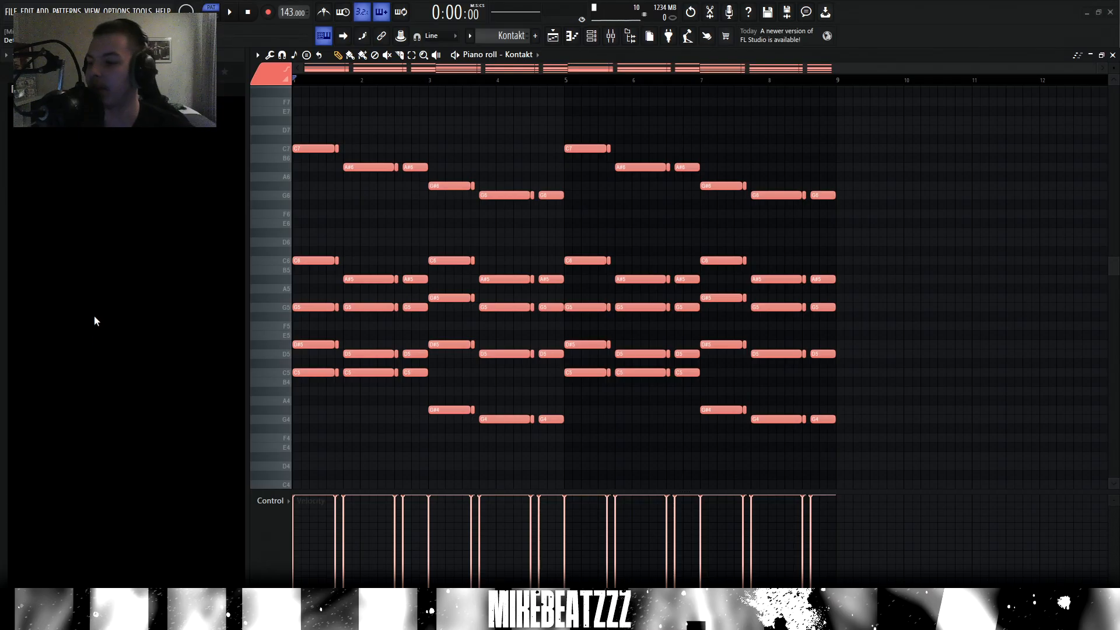
scroll(350, 90, up, 2)
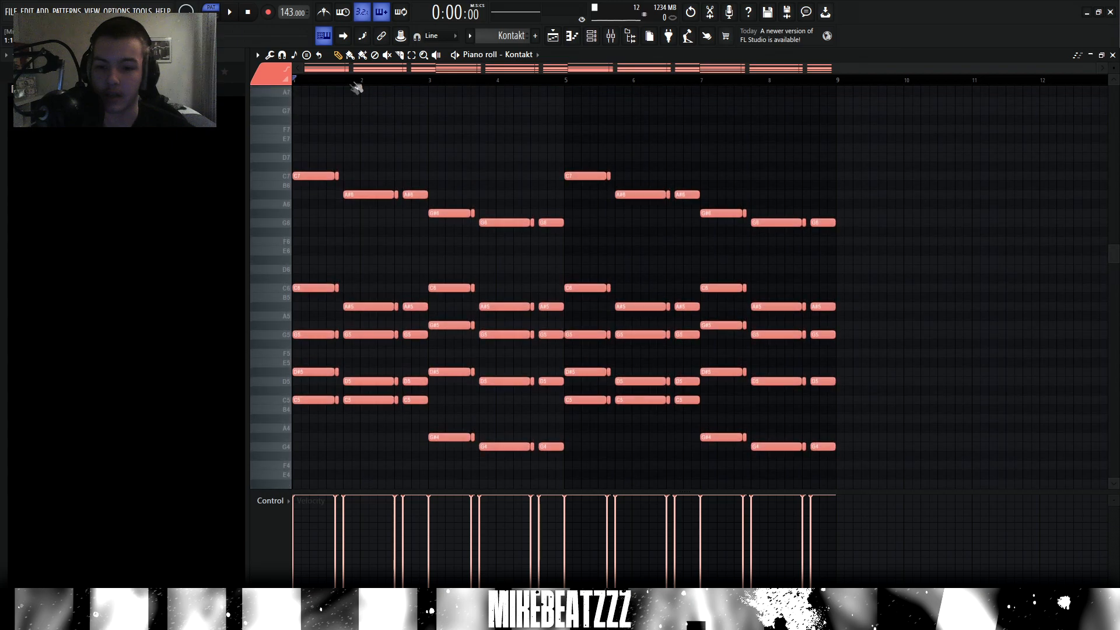
Examine the chord, melody and low root notes of the Kontakt pattern across bars 1 to 8.
ctrl+scroll(353, 239, up, 2)
scroll(353, 239, down, 3)
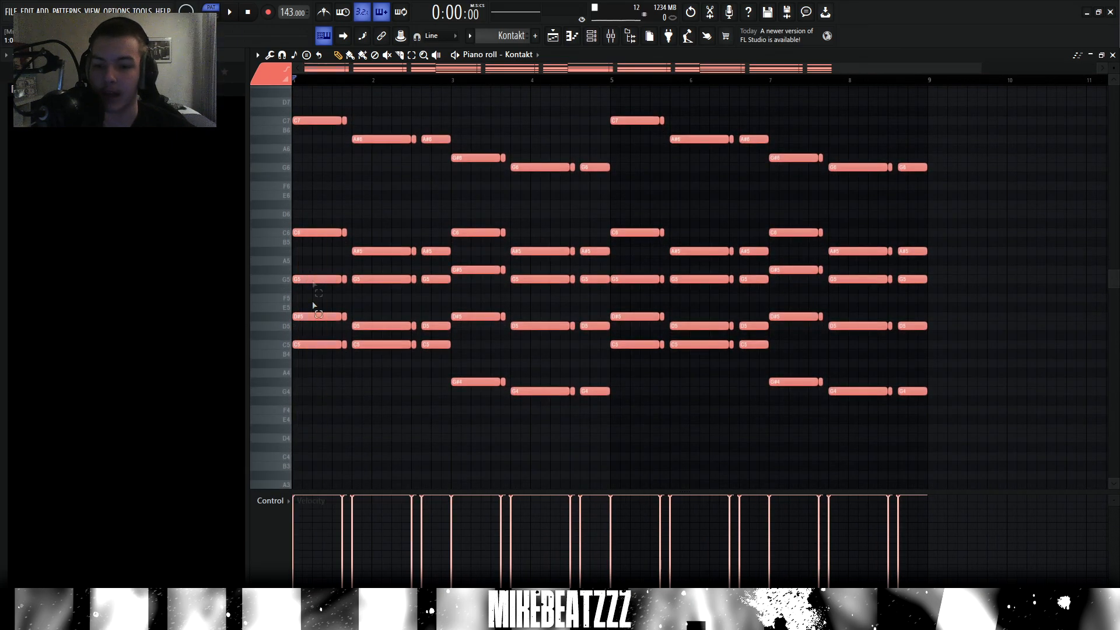
scroll(331, 83, up, 3)
scroll(325, 84, up, 1)
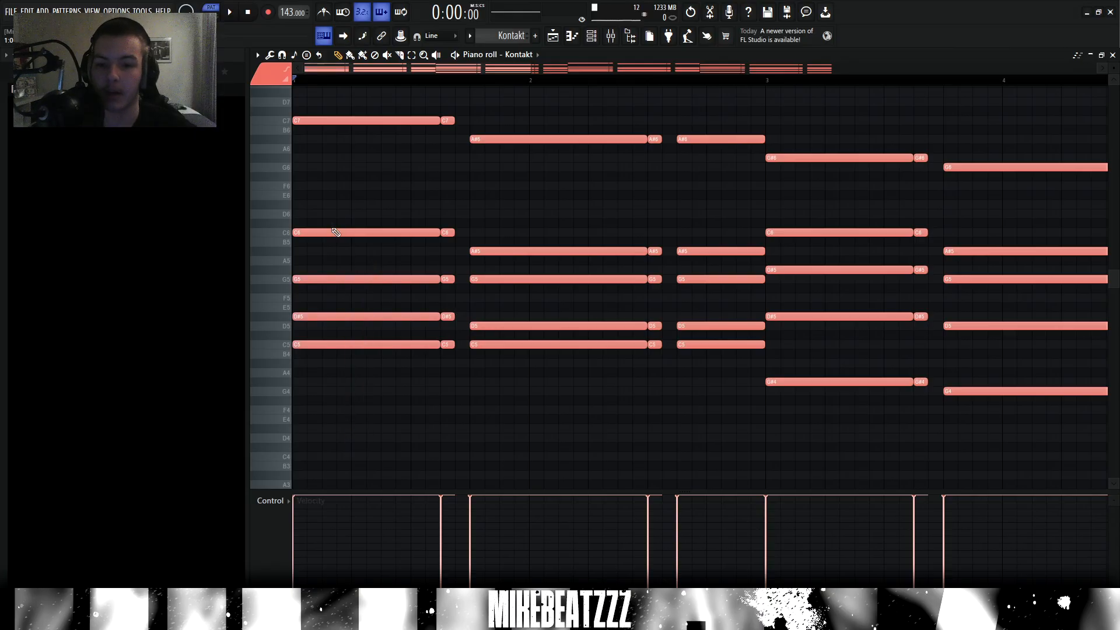
mouse_move(338, 234)
mouse_down()
mouse_move(410, 206)
mouse_move(337, 234)
mouse_up()
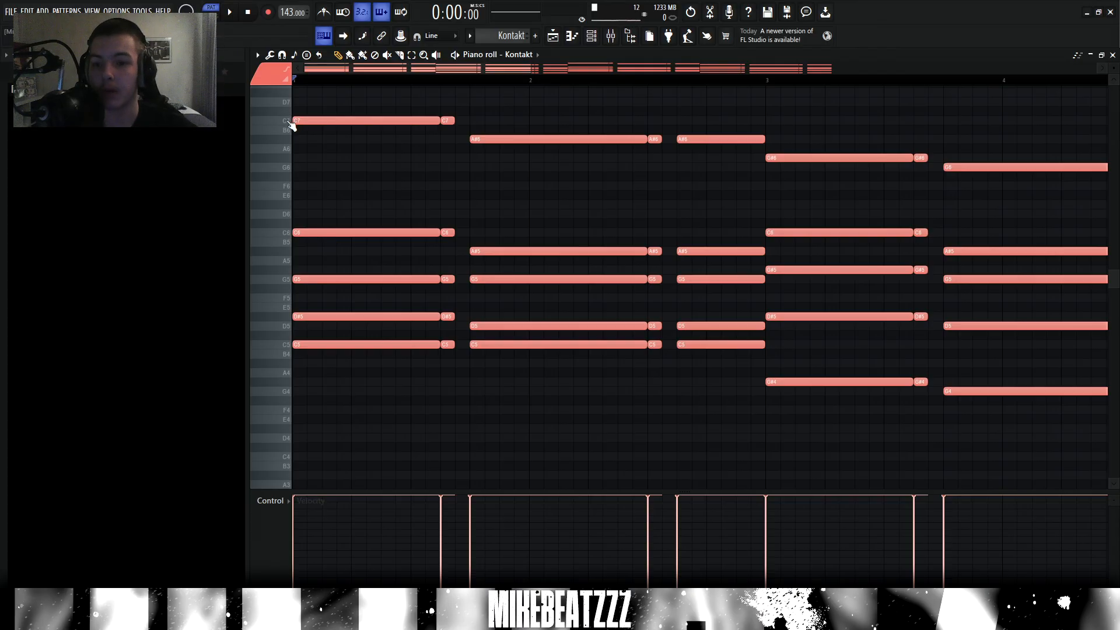
scroll(332, 100, down, 2)
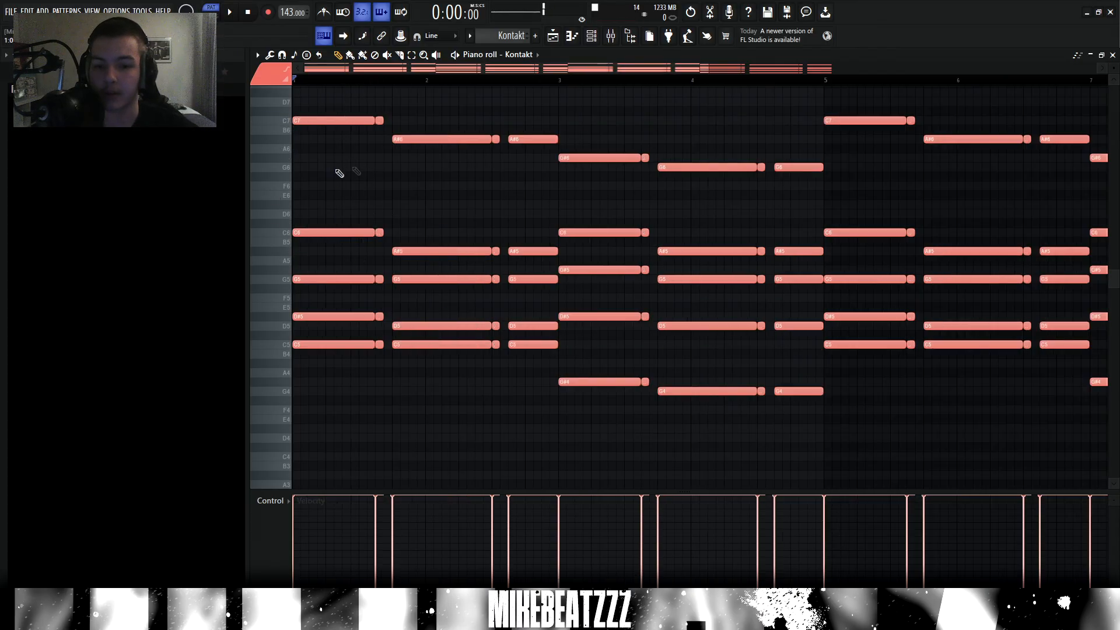
scroll(412, 75, down, 2)
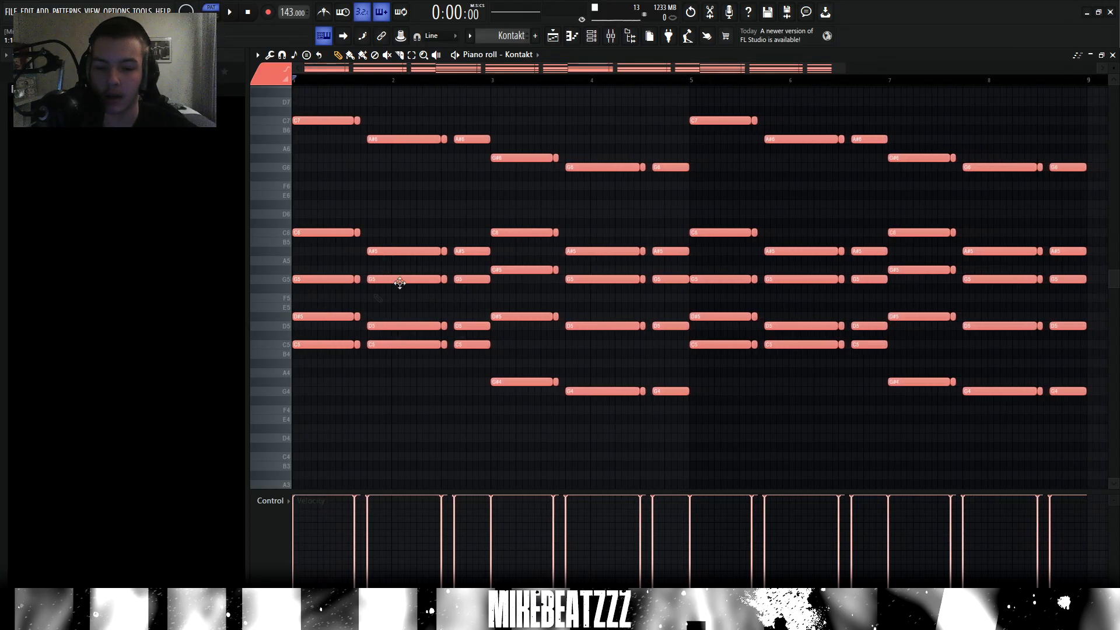
scroll(488, 80, down, 2)
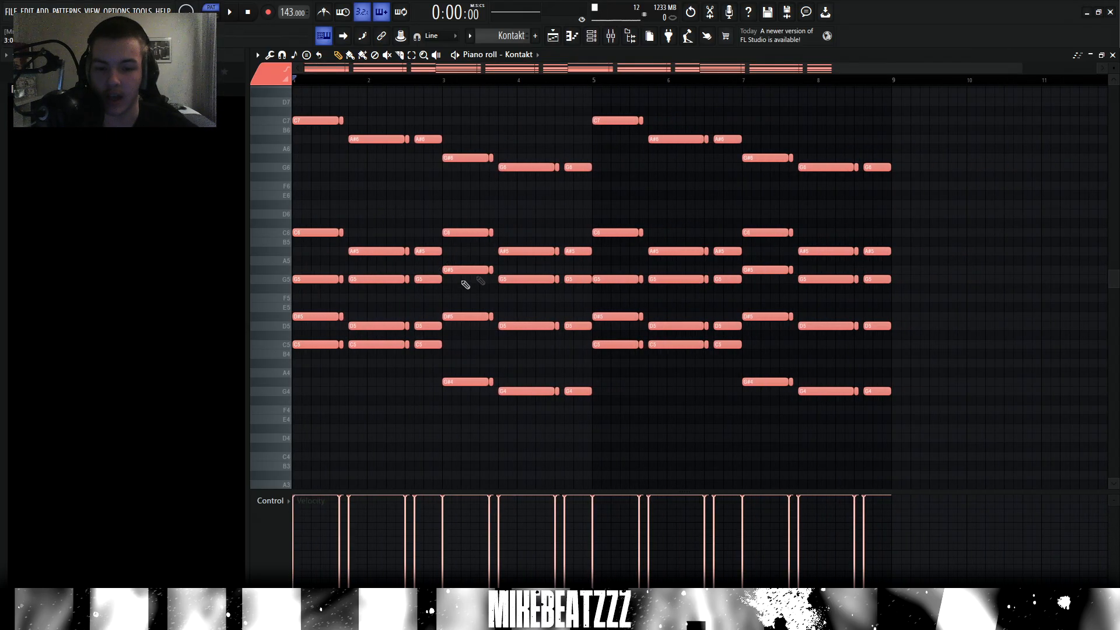
scroll(618, 408, up, 2)
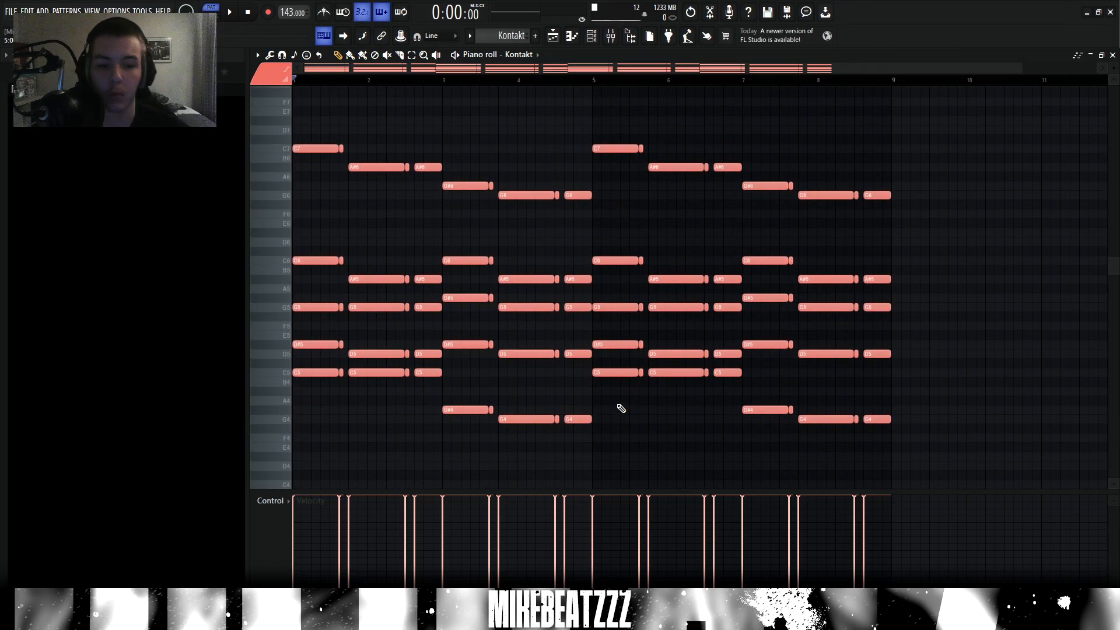
scroll(529, 388, down, 3)
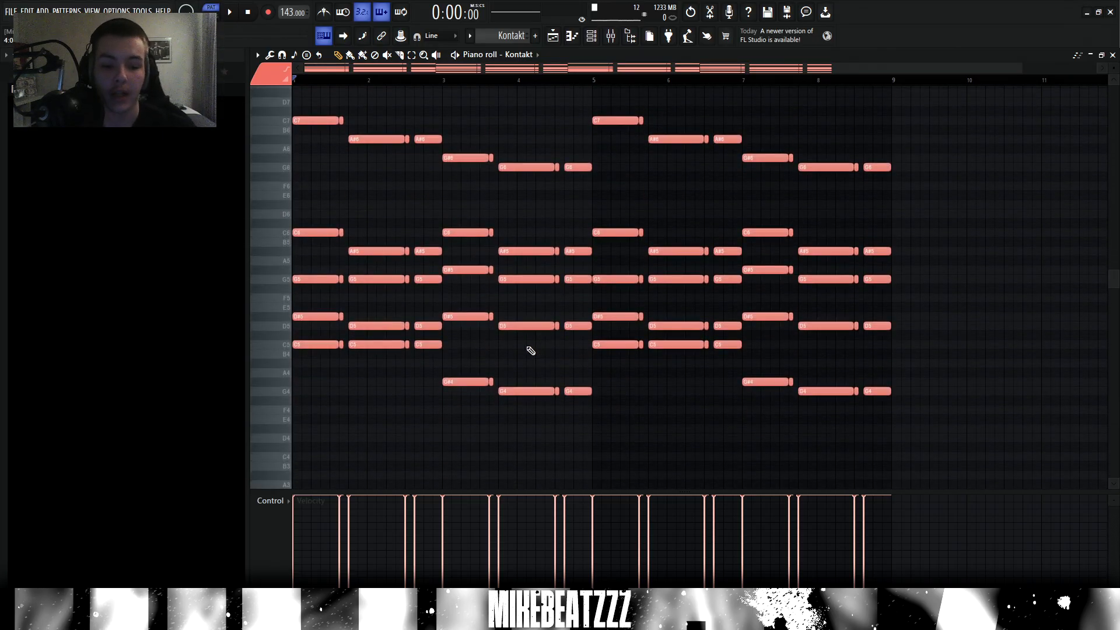
scroll(857, 332, up, 3)
Inspect the Fruity Parametric EQ 2 and FabFilter Pro-R 2 effects on the Kontakt mixer track.
click(552, 38)
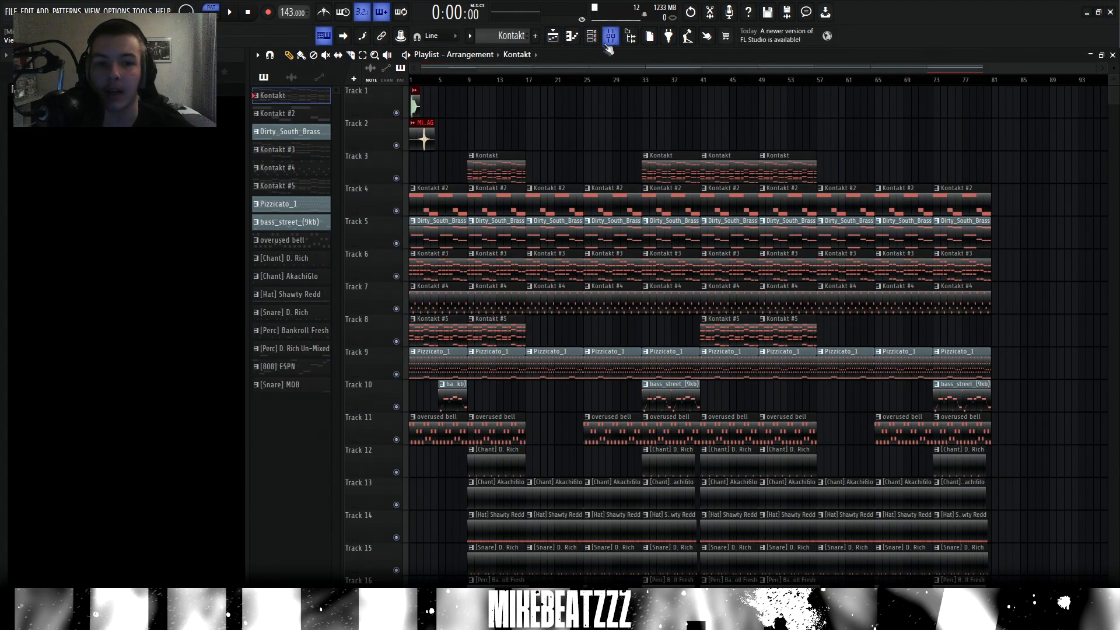
click(610, 37)
click(372, 135)
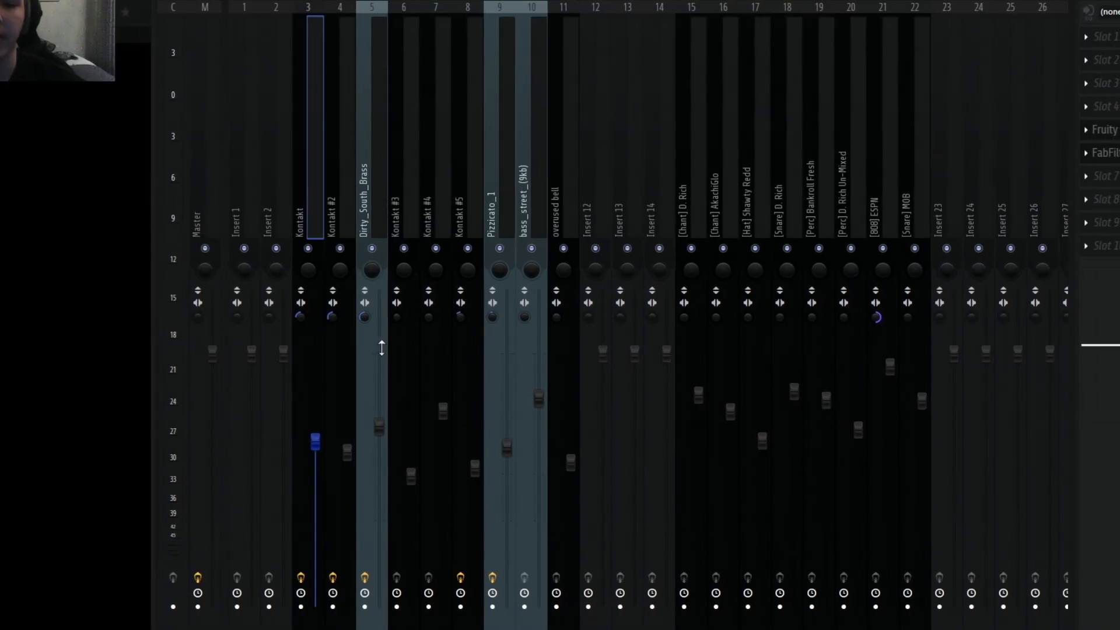
click(1042, 166)
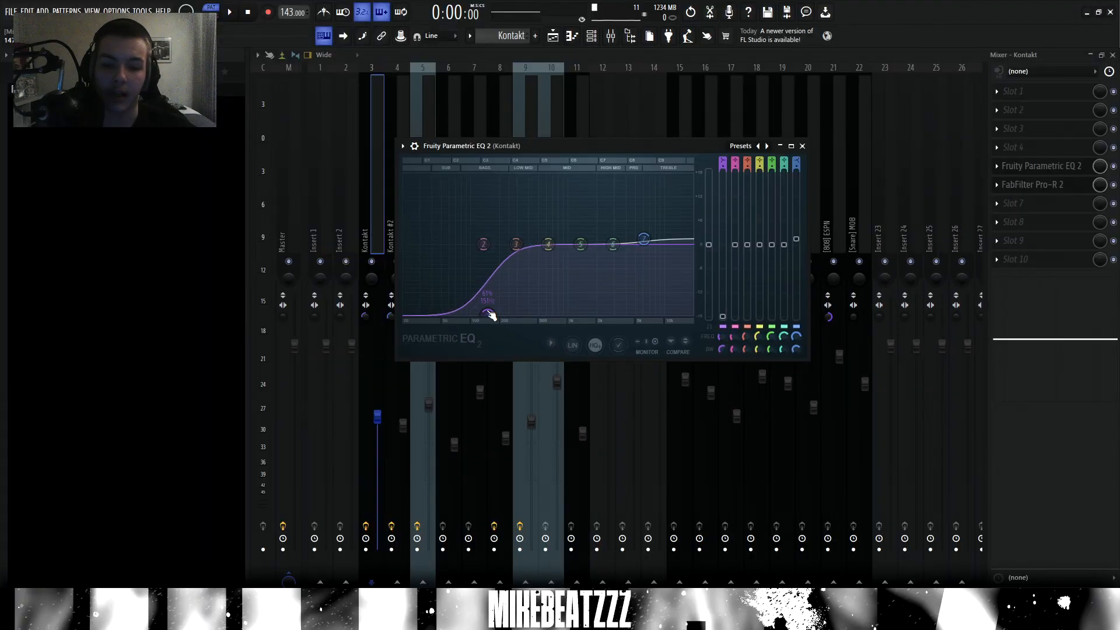
click(1048, 179)
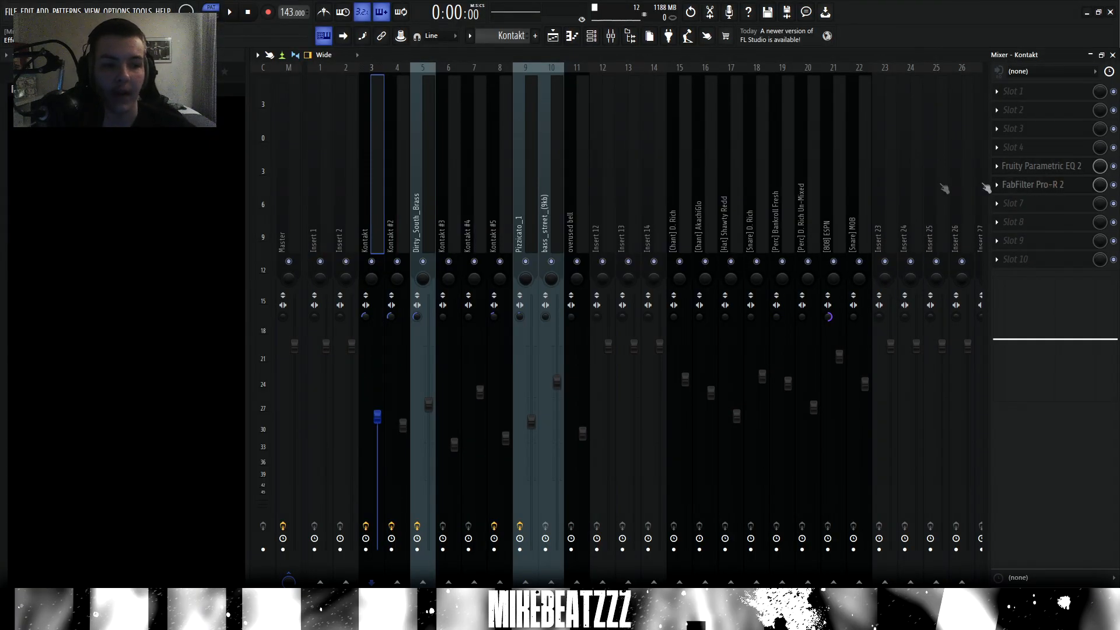
click(1015, 186)
drag(550, 122, 529, 151)
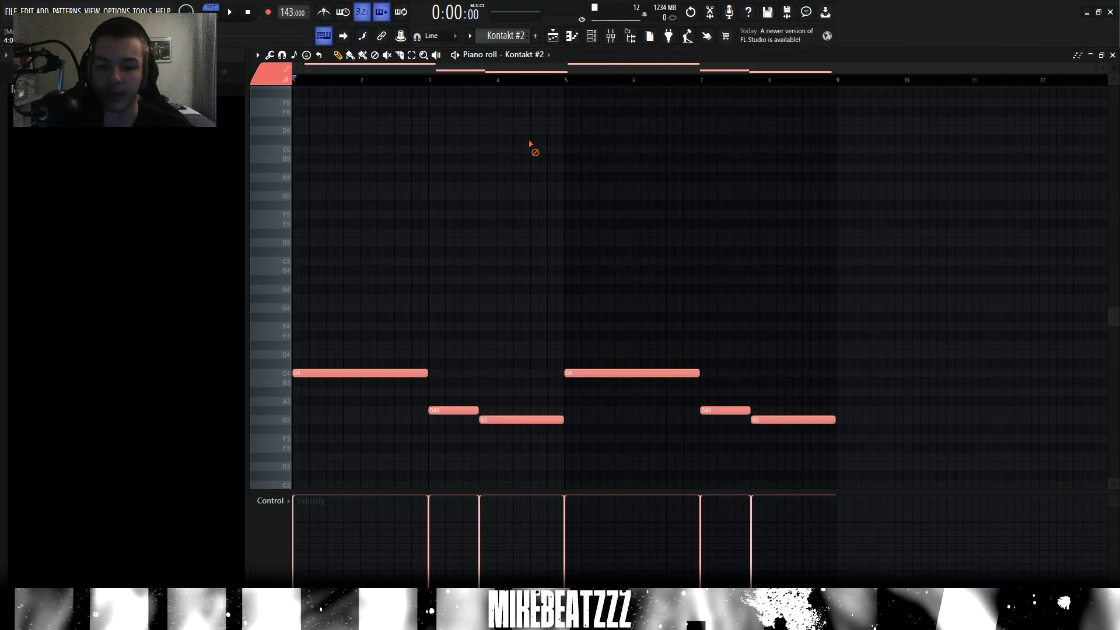
Compare the Kontakt #2 bass notes with the lowest chord notes of the Kontakt pattern in the piano roll.
scroll(531, 144, down, 3)
scroll(312, 299, down, 1)
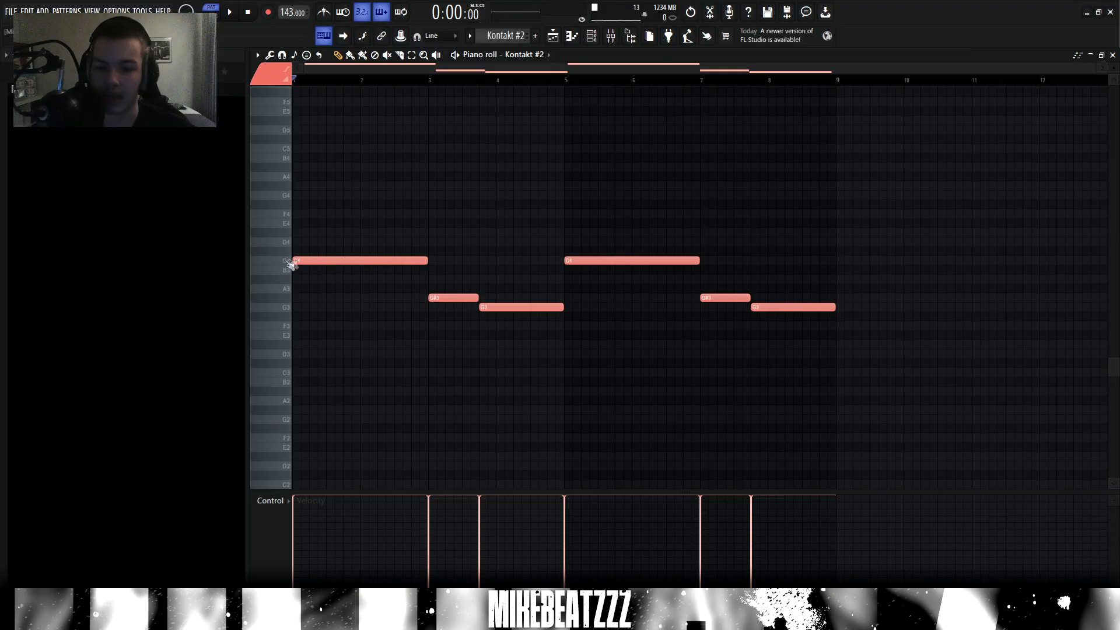
drag(803, 393, 259, 349)
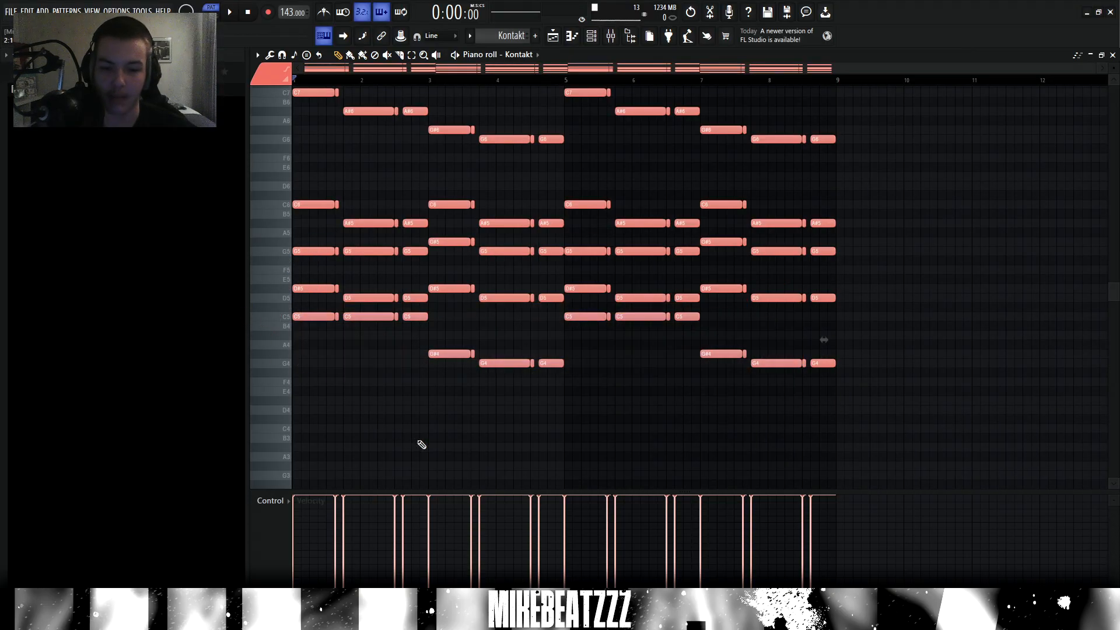
scroll(434, 432, up, 4)
scroll(441, 429, down, 3)
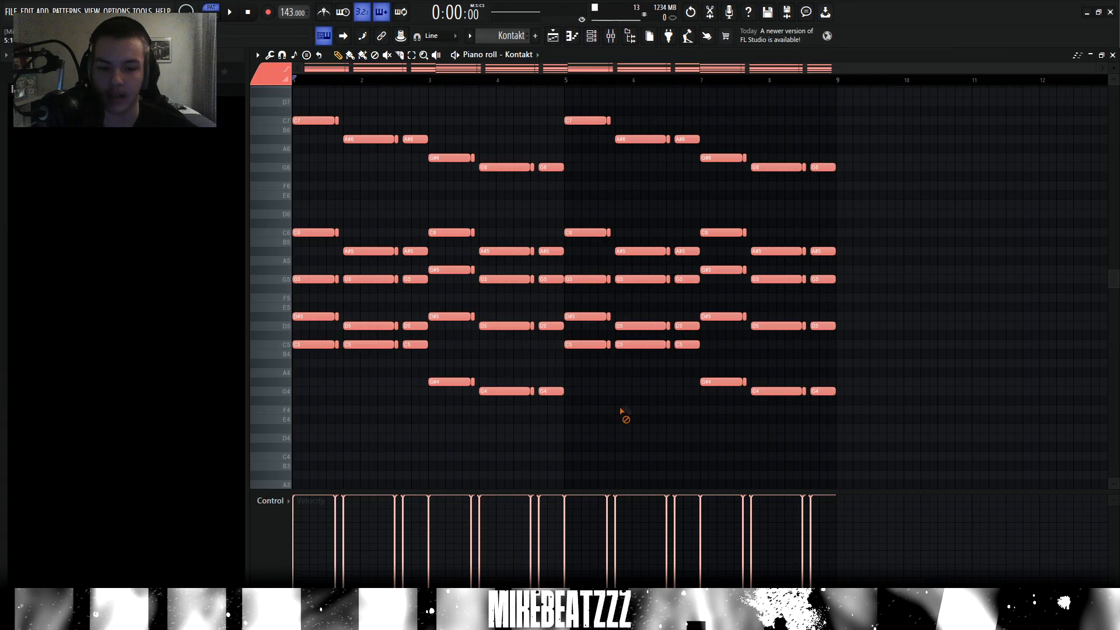
scroll(524, 395, down, 1)
drag(882, 413, 268, 322)
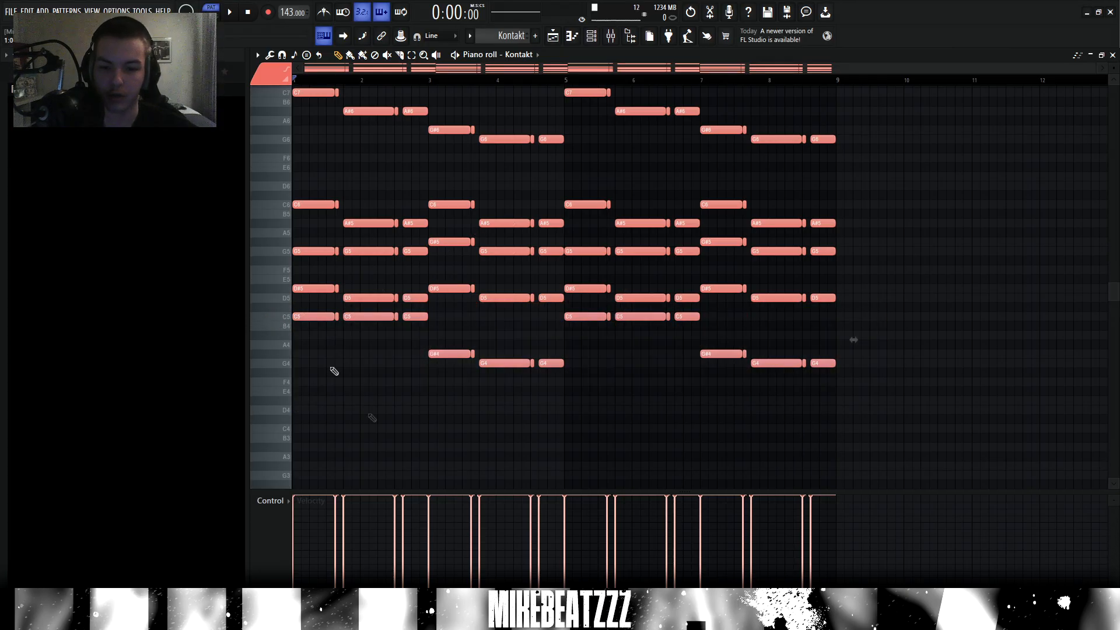
key(Down)
scroll(530, 168, down, 6)
key(ctrl+v)
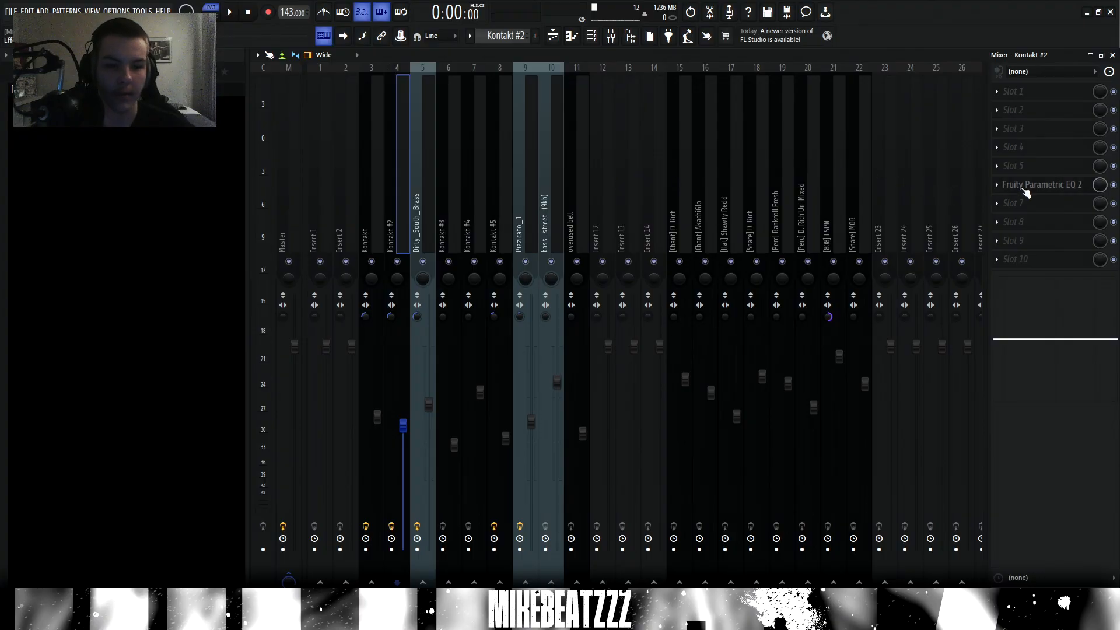
Inspect the Fruity Parametric EQ 2 curve on the Kontakt #2 mixer track.
click(1025, 192)
drag(477, 158, 508, 156)
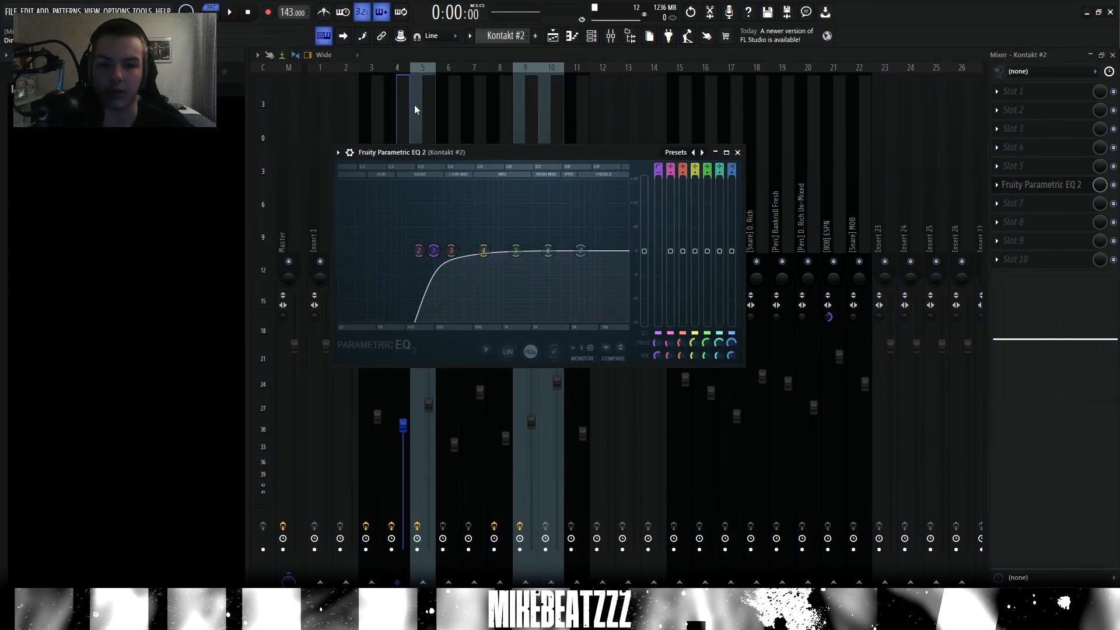
click(535, 36)
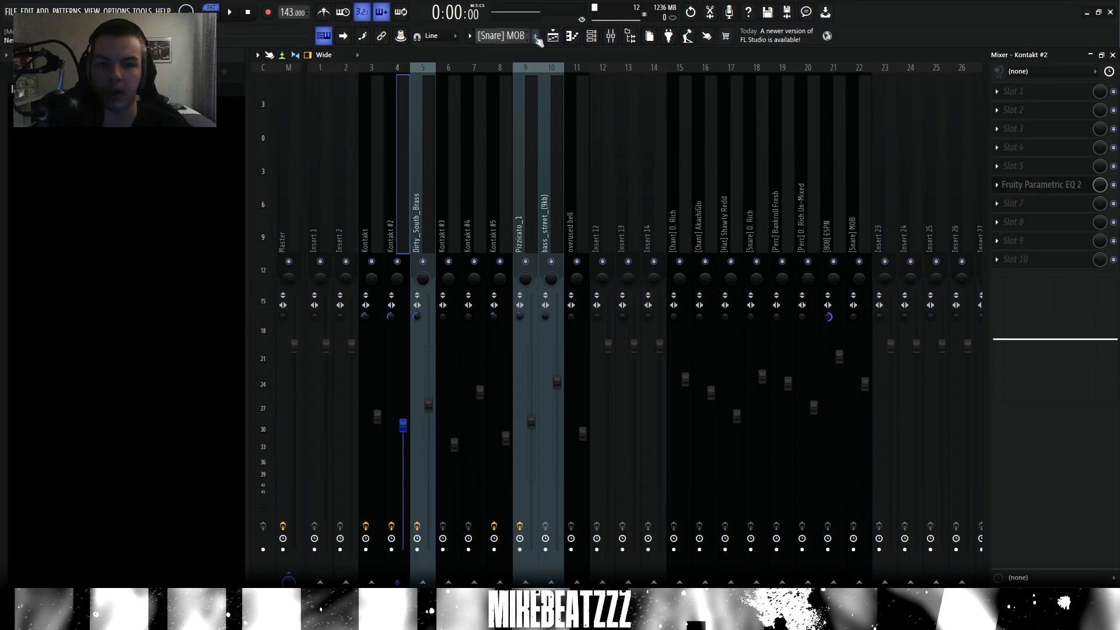
click(553, 36)
click(611, 36)
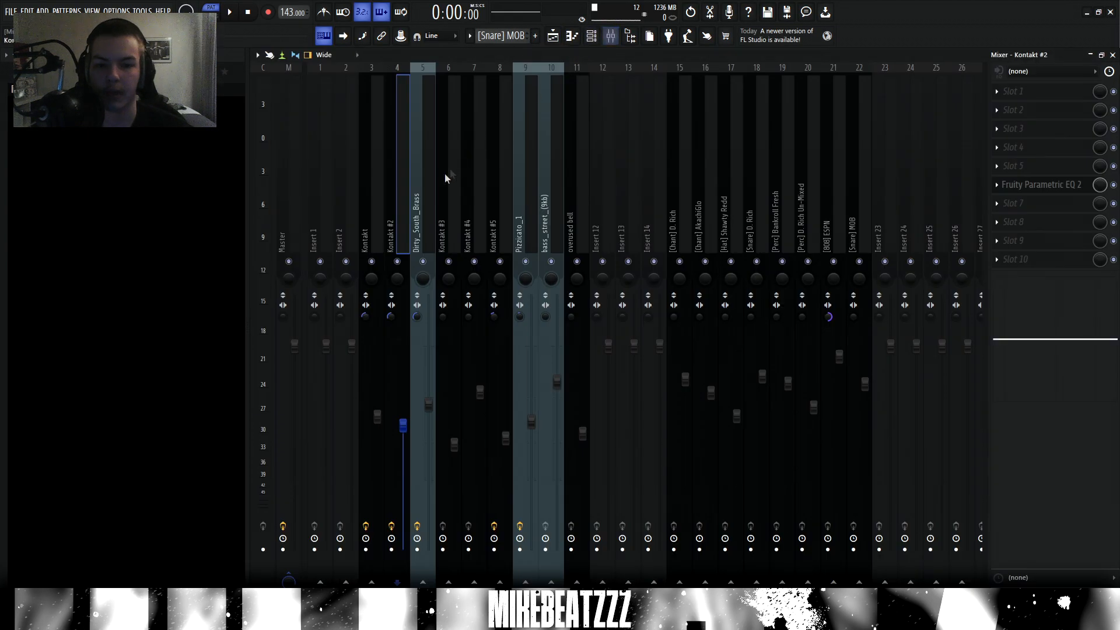
Open the Dirty_South_Brass pattern from the playlist, play it back, and compare its notes with the Kontakt #2 pattern.
click(553, 37)
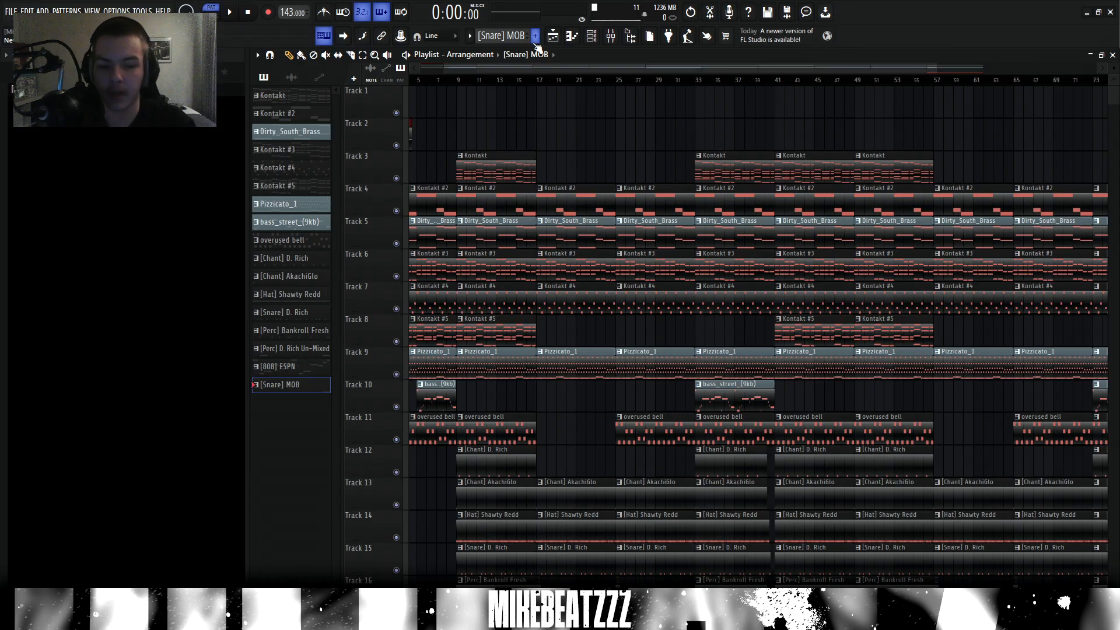
scroll(678, 84, down, 2)
scroll(686, 338, down, 4)
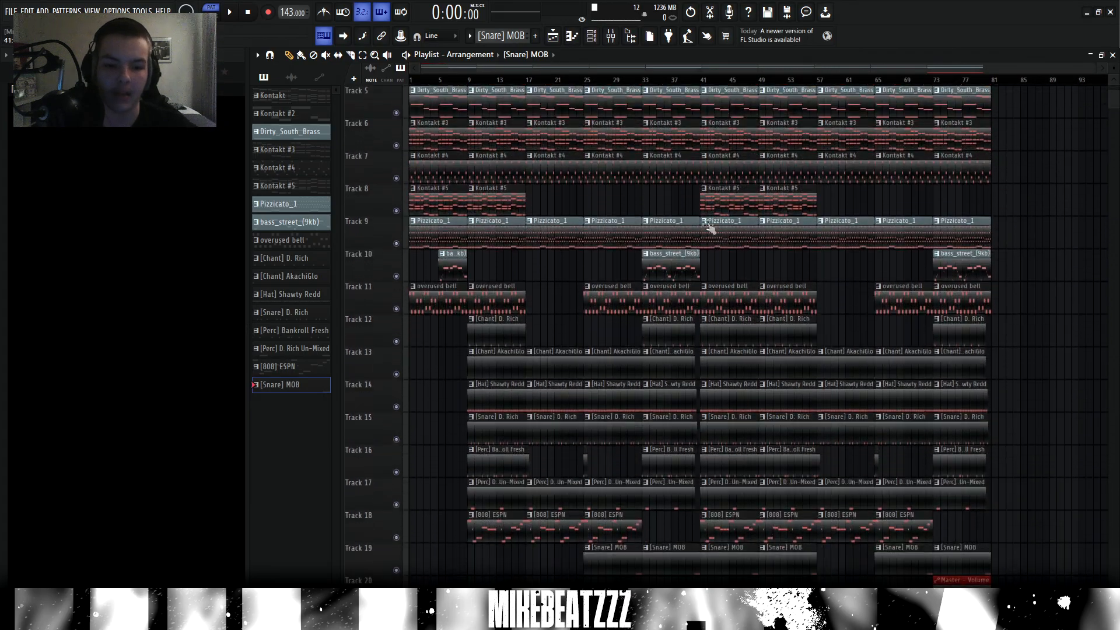
scroll(709, 518, up, 4)
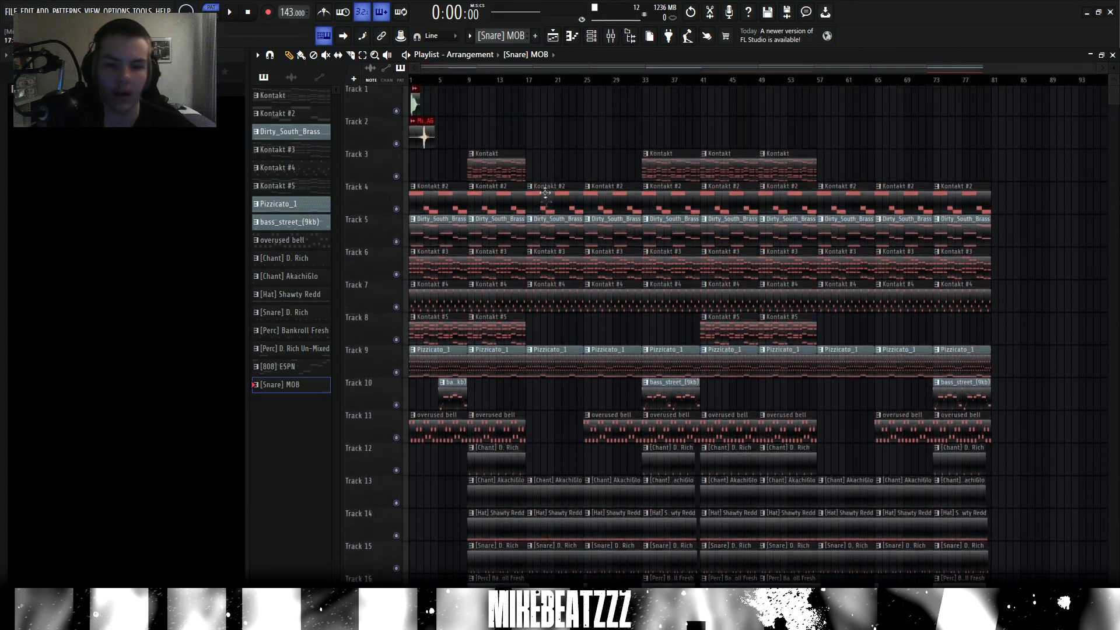
scroll(562, 175, down, 1)
double_click(563, 205)
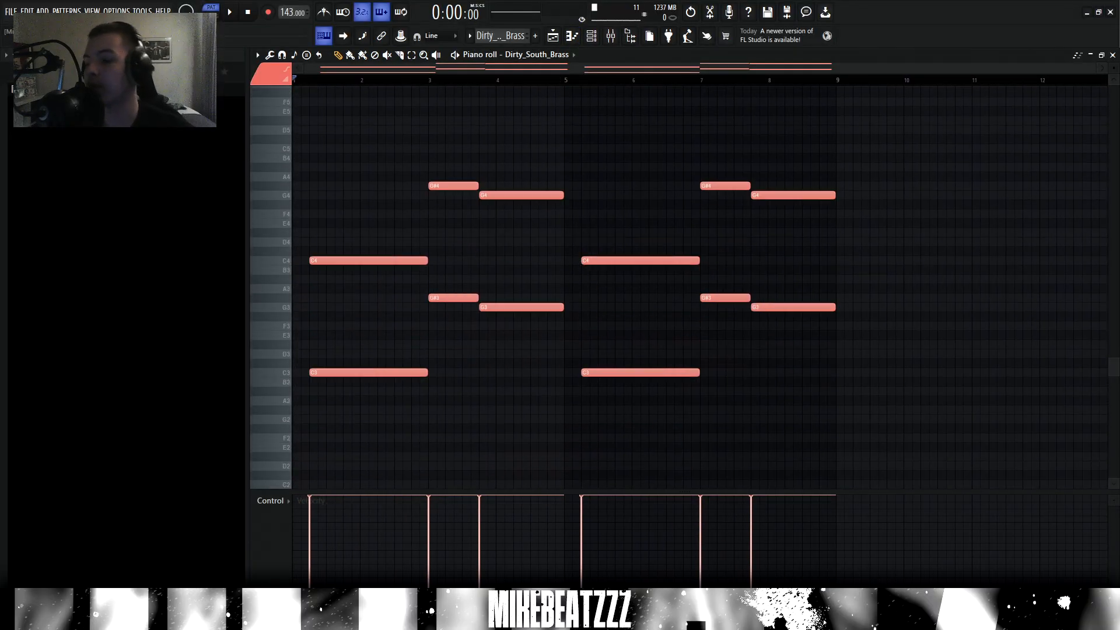
key(space)
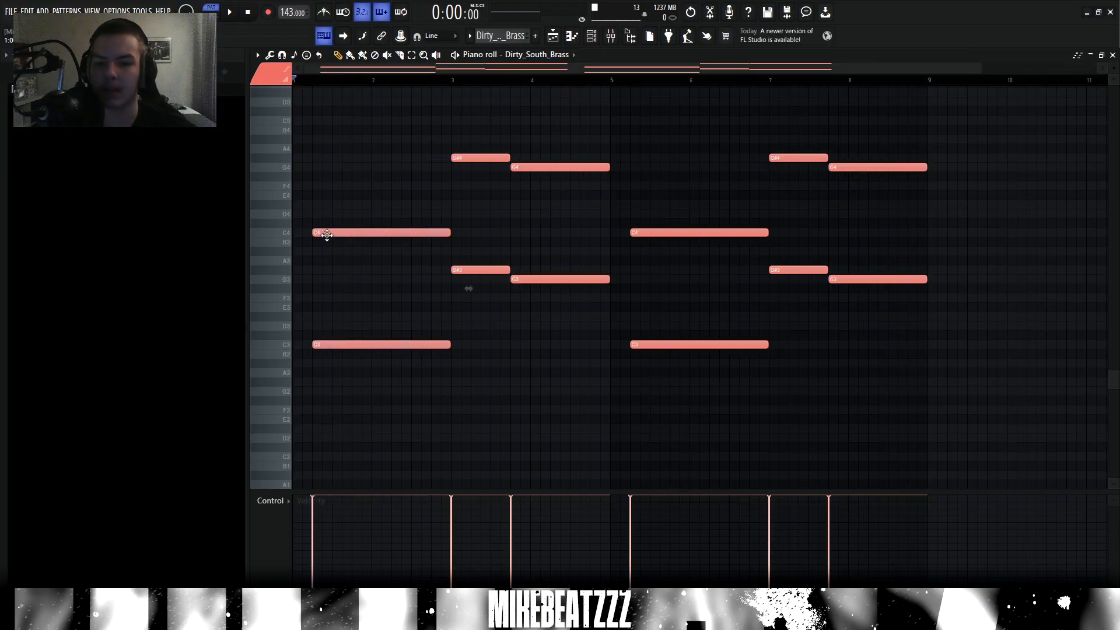
drag(335, 235, 325, 235)
key(KP_Subtract)
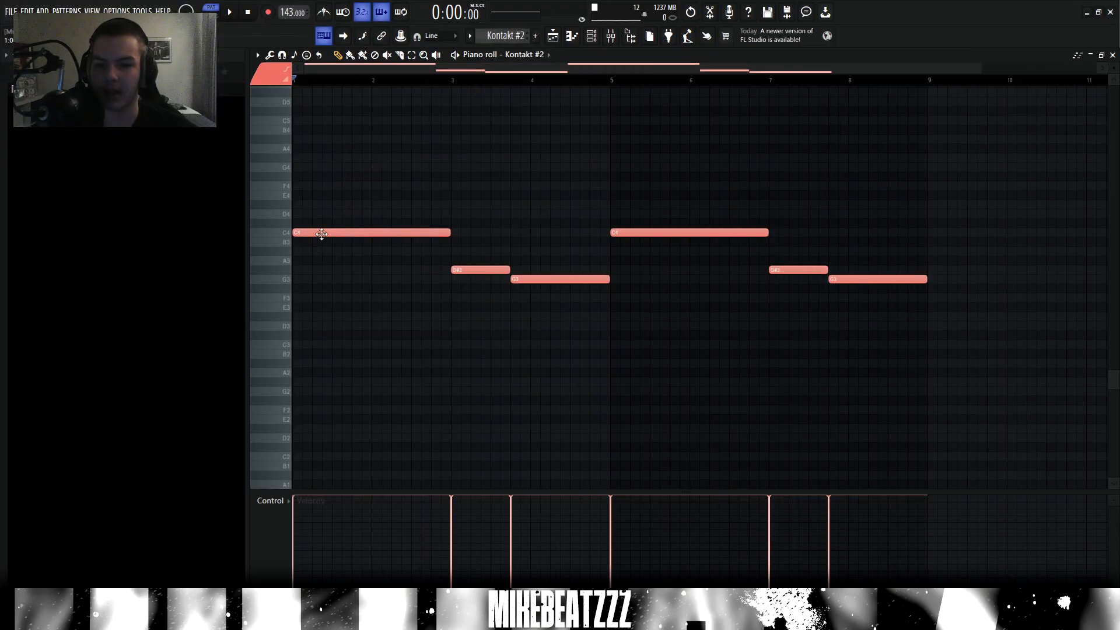
Set the song playback position to bar 9 in the playlist.
click(554, 36)
scroll(472, 82, up, 5)
click(472, 81)
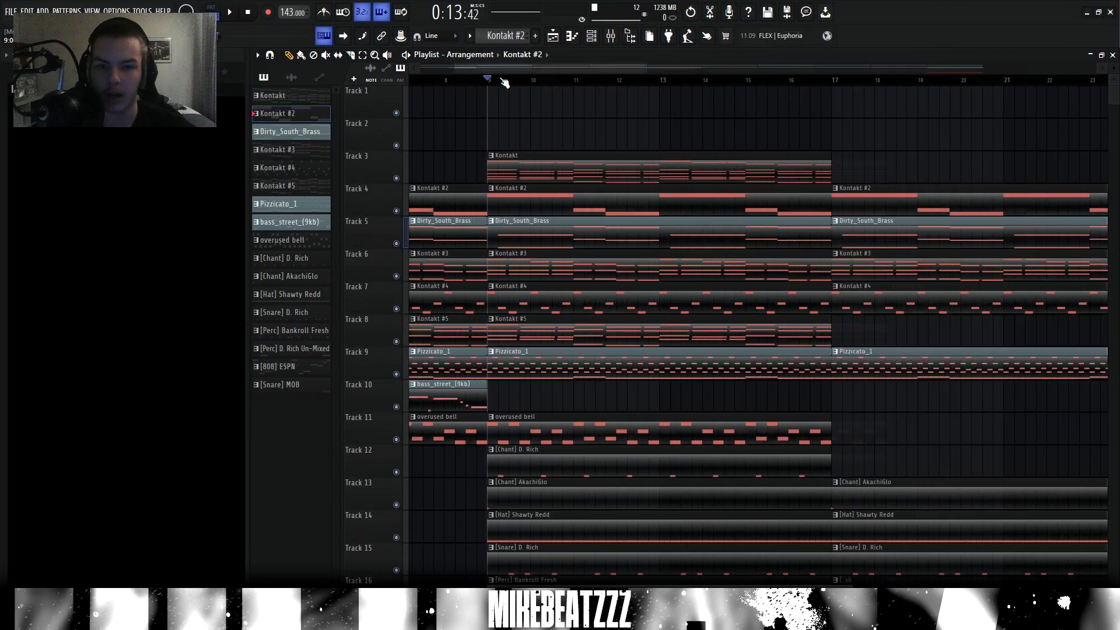
scroll(524, 233, down, 1)
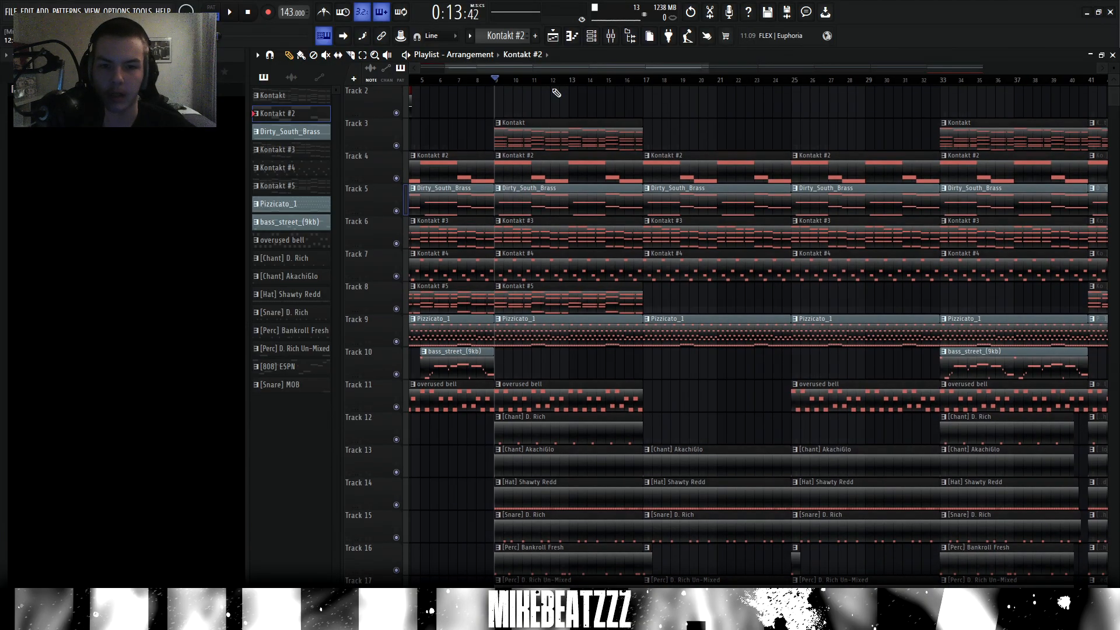
Inspect the Fruity Parametric EQ 2 and FabFilter Pro-R 2 effects on the Dirty_South_Brass mixer track.
key(F9)
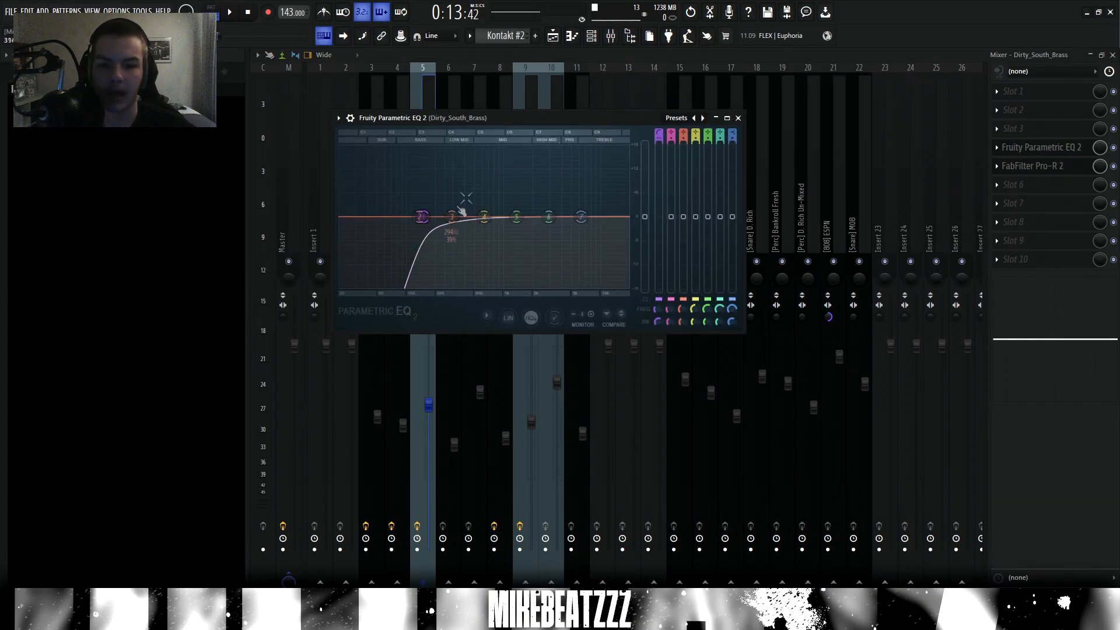
click(1018, 166)
drag(617, 119, 627, 123)
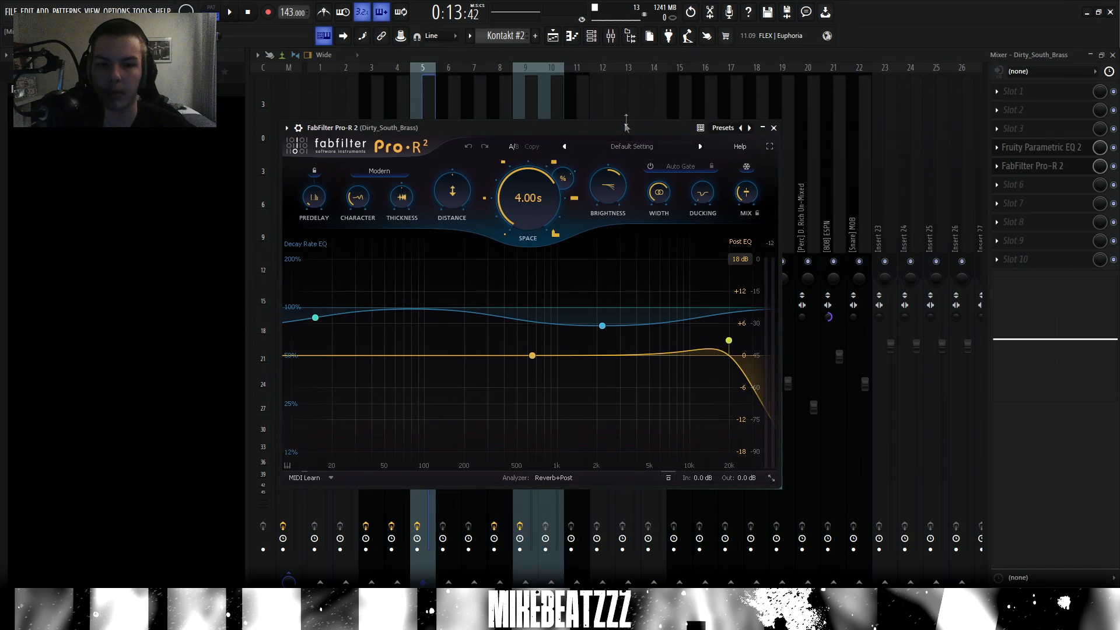
Open the Kontakt #3 pattern from the playlist in the piano roll and bring up its Kontakt instrument.
click(552, 38)
scroll(547, 89, up, 3)
scroll(545, 216, up, 3)
double_click(545, 219)
scroll(543, 205, down, 2)
scroll(550, 361, up, 4)
scroll(550, 361, up, 3)
key(F6)
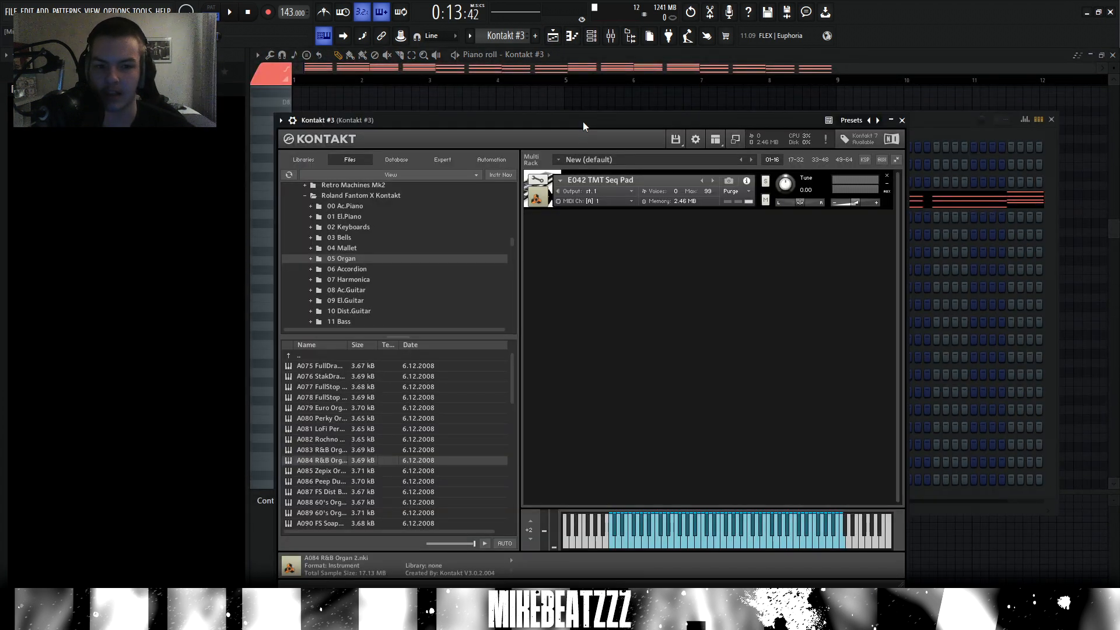
Play back the Kontakt #3 pattern while viewing its notes in the piano roll, and check its mixer track for effects.
drag(361, 82, 293, 111)
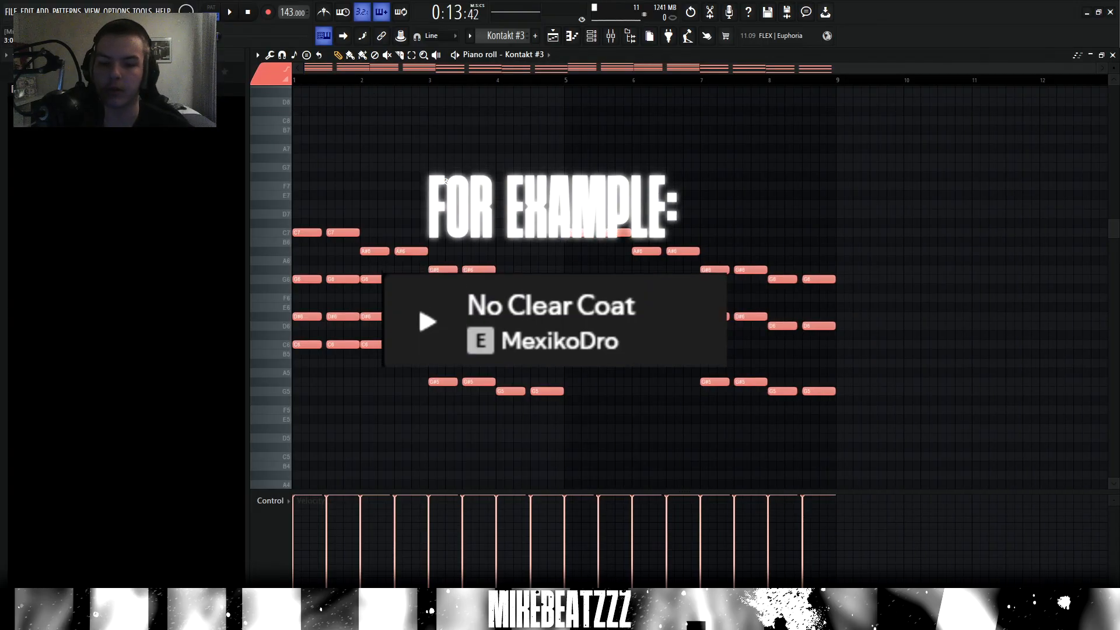
scroll(443, 175, down, 2)
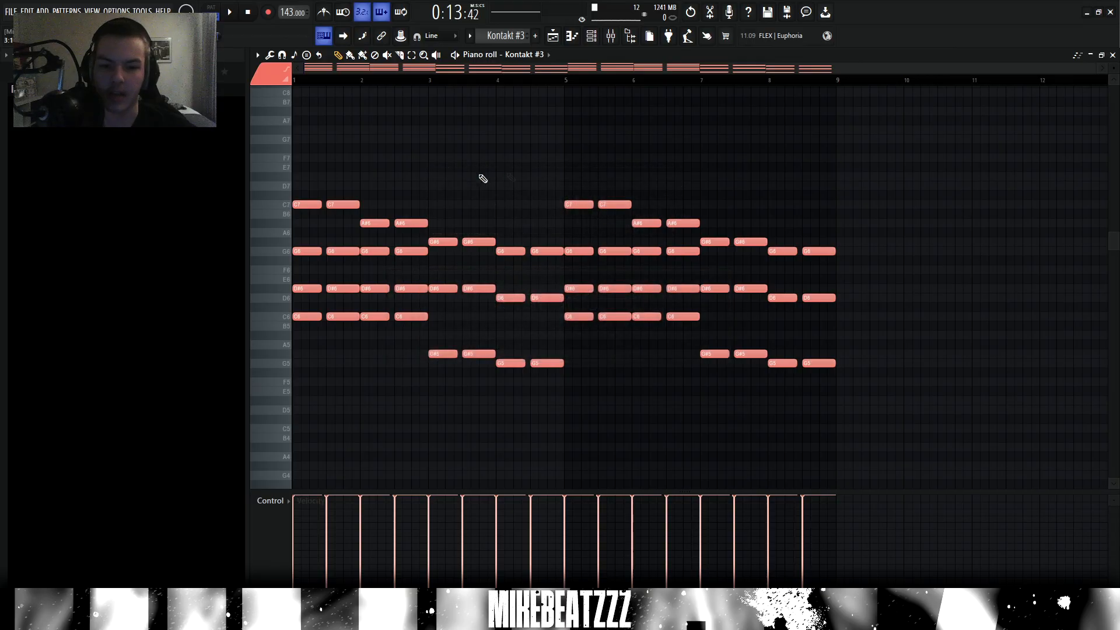
key(space)
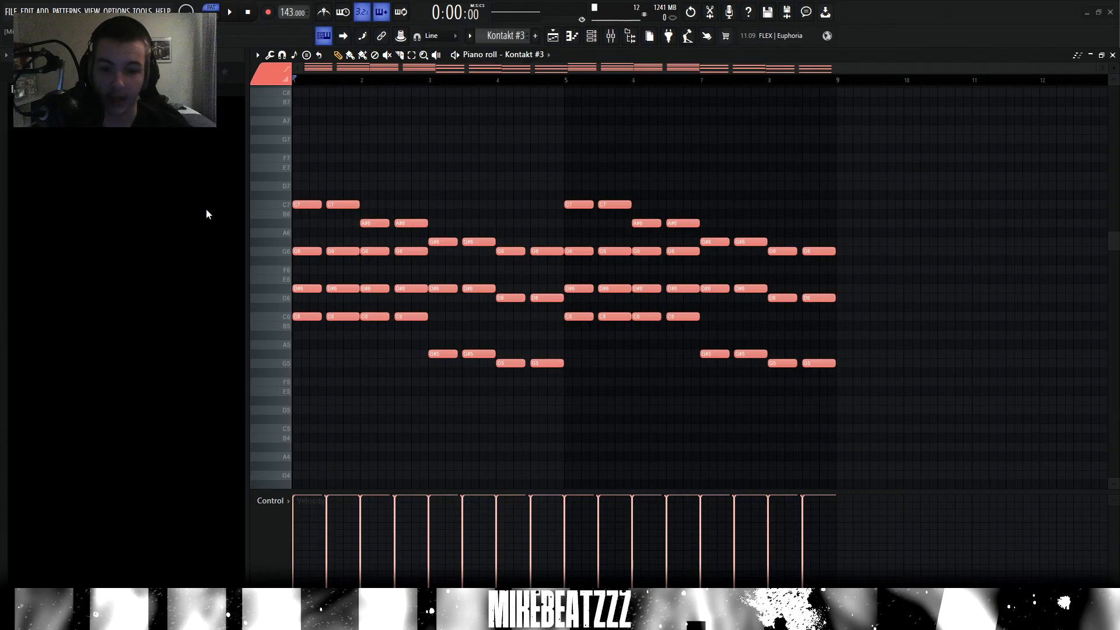
click(592, 36)
click(609, 36)
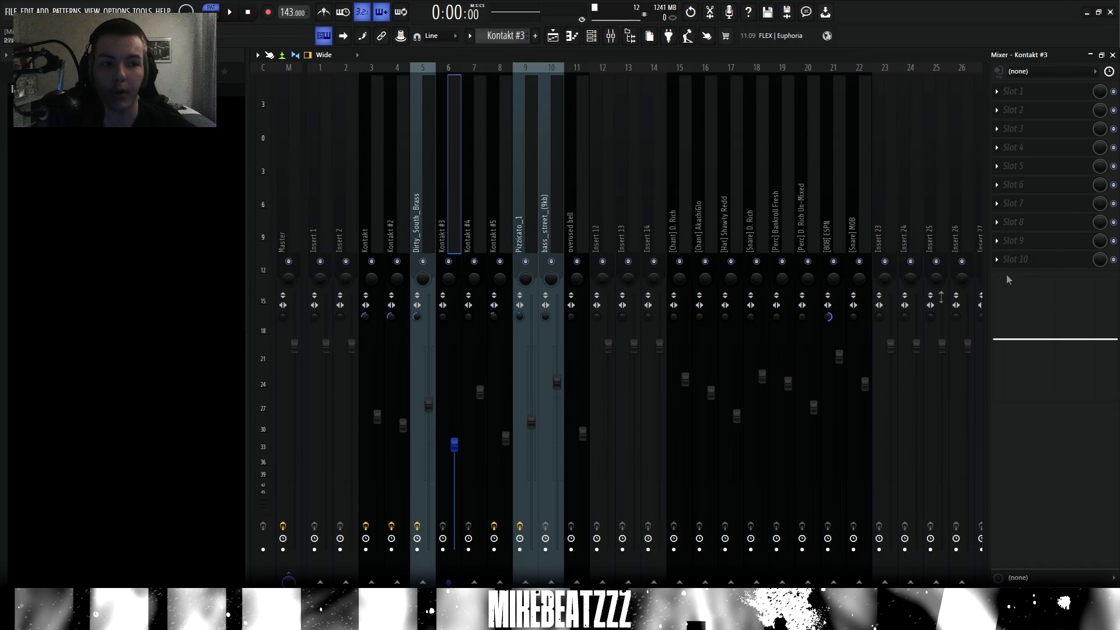
Bring up the Kontakt #4 instrument, review its notes in the piano roll, and play the pattern.
key(F5)
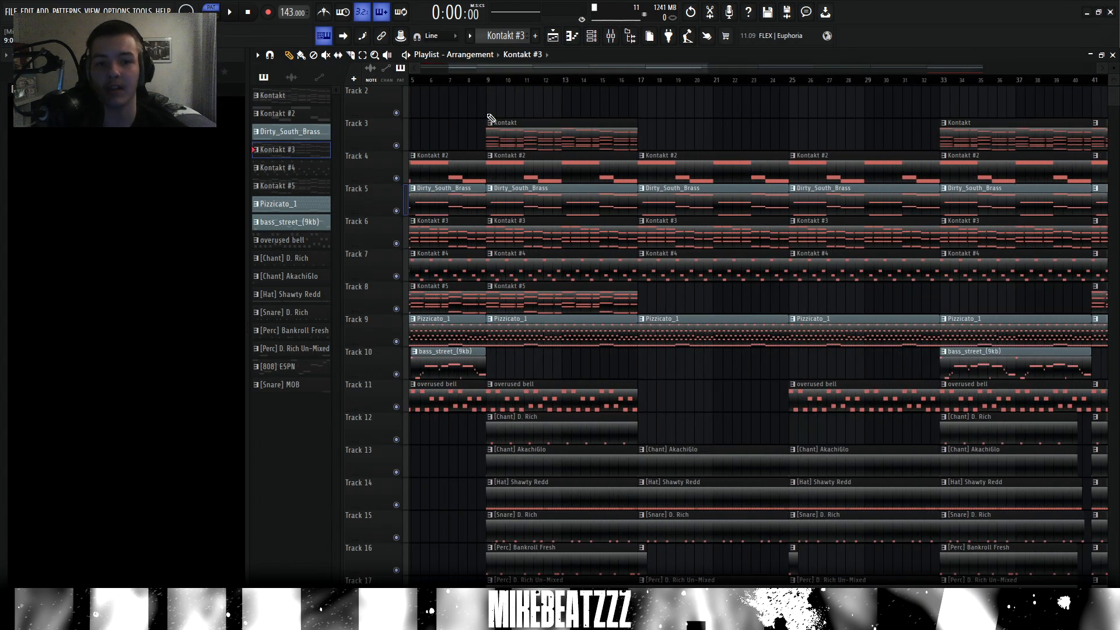
key(F6)
click(393, 225)
drag(537, 133, 499, 122)
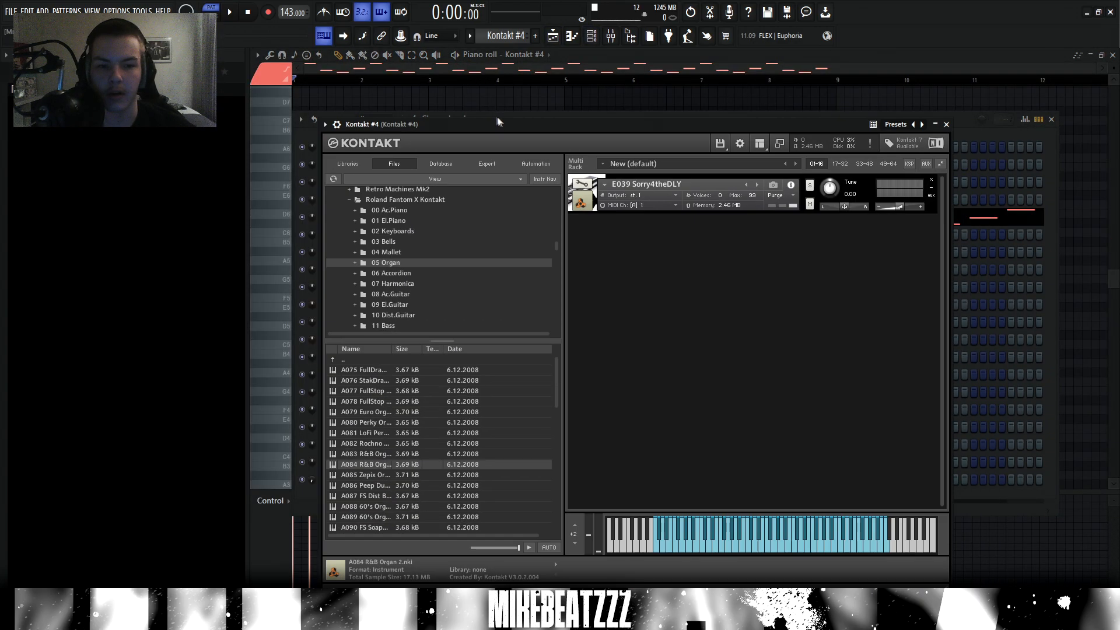
click(540, 98)
key(space)
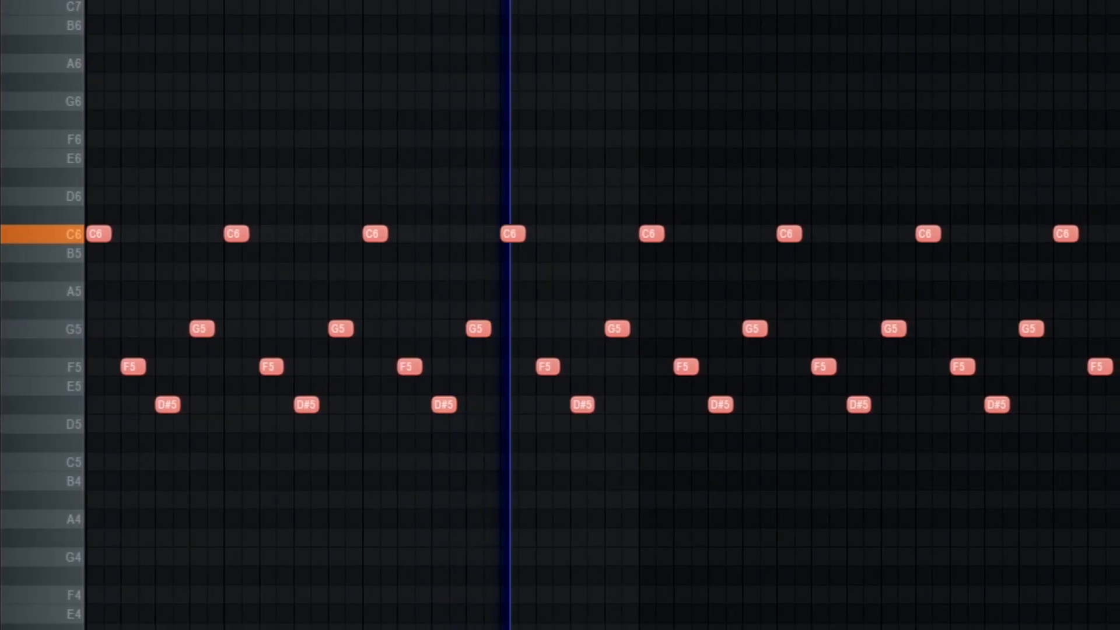
key(space)
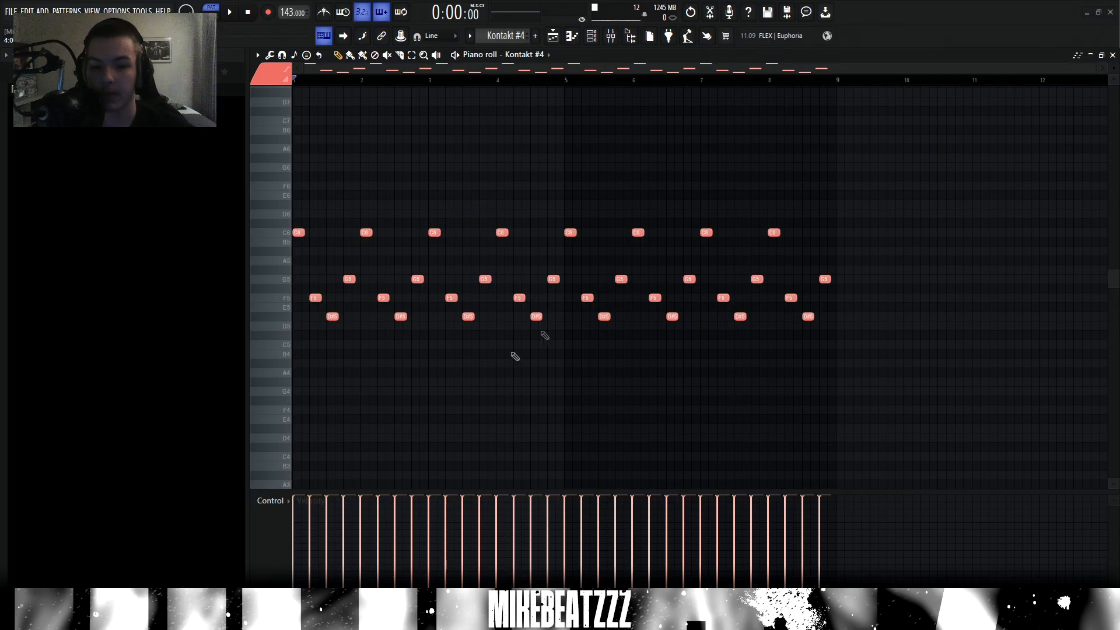
Check the Kontakt #4 mixer track for effects.
scroll(413, 320, down, 2)
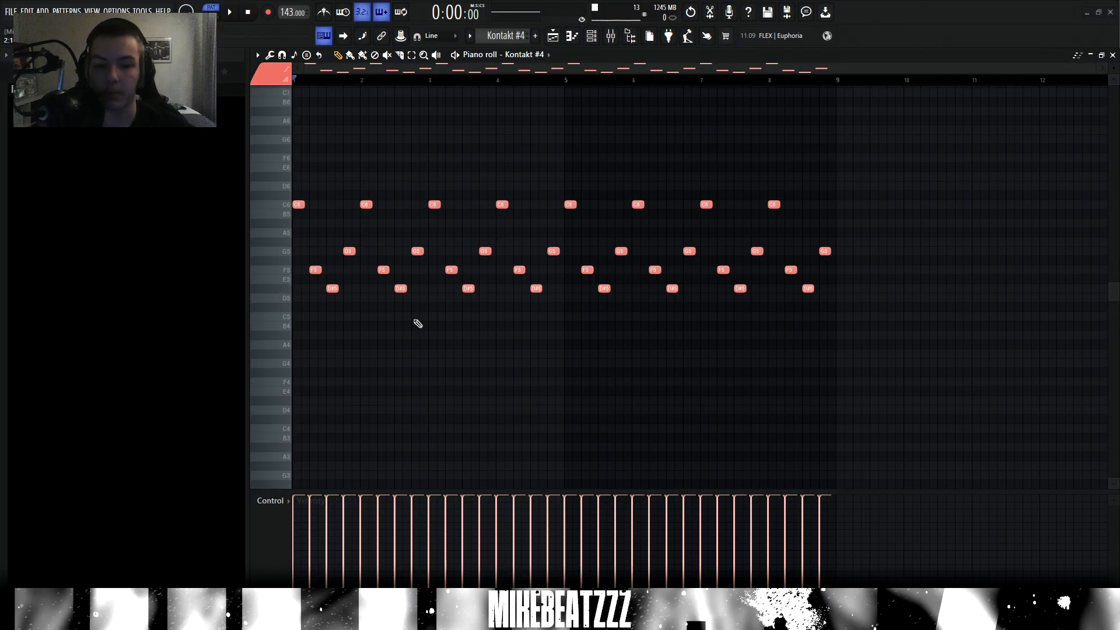
key(F9)
click(473, 202)
Open the Kontakt #5 pattern from the playlist, check its Kontakt instrument, and examine its chord notes in the piano roll.
click(553, 36)
double_click(528, 329)
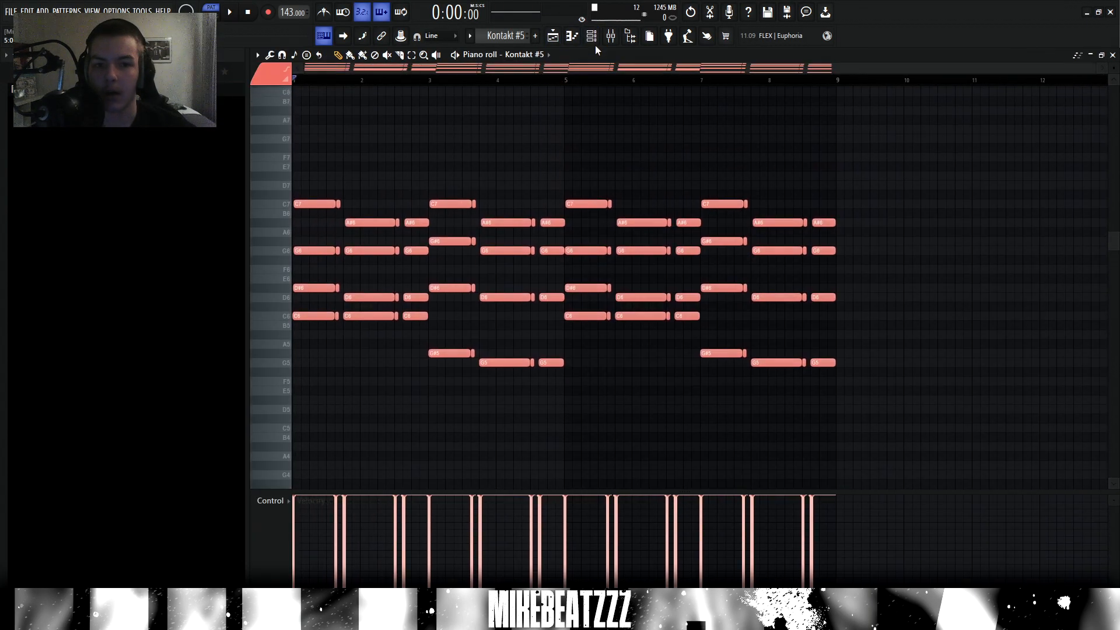
click(592, 38)
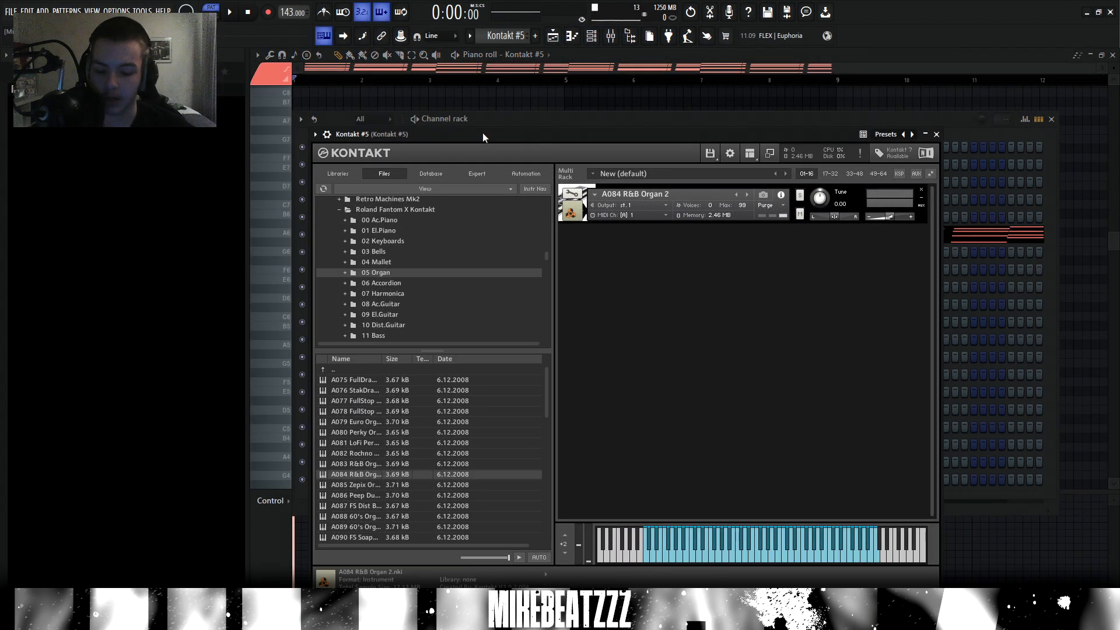
click(553, 36)
scroll(535, 274, up, 2)
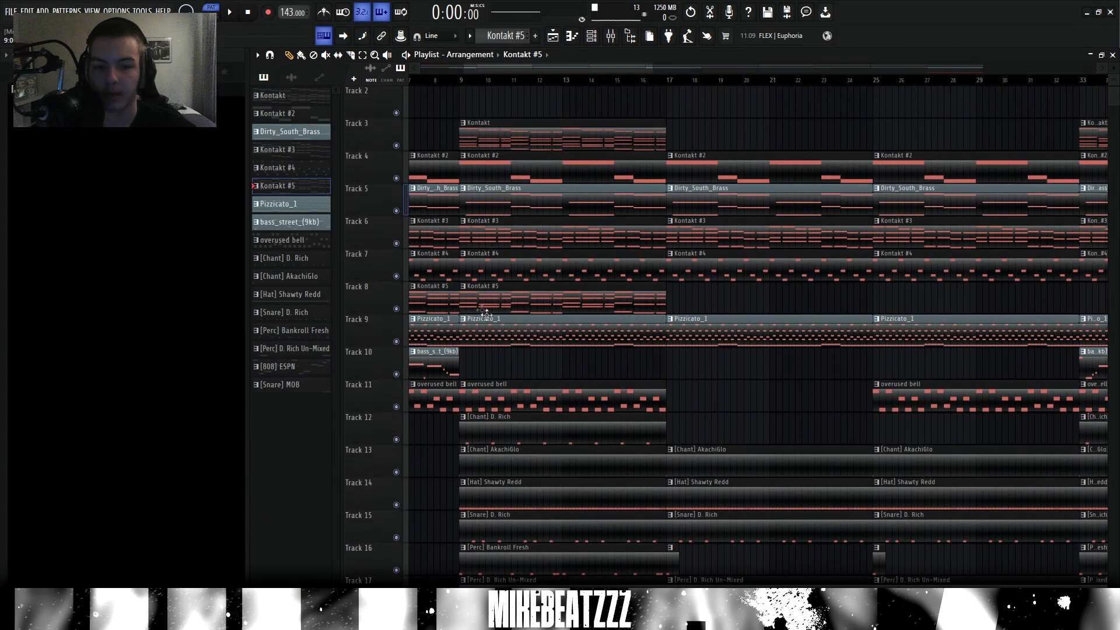
double_click(555, 301)
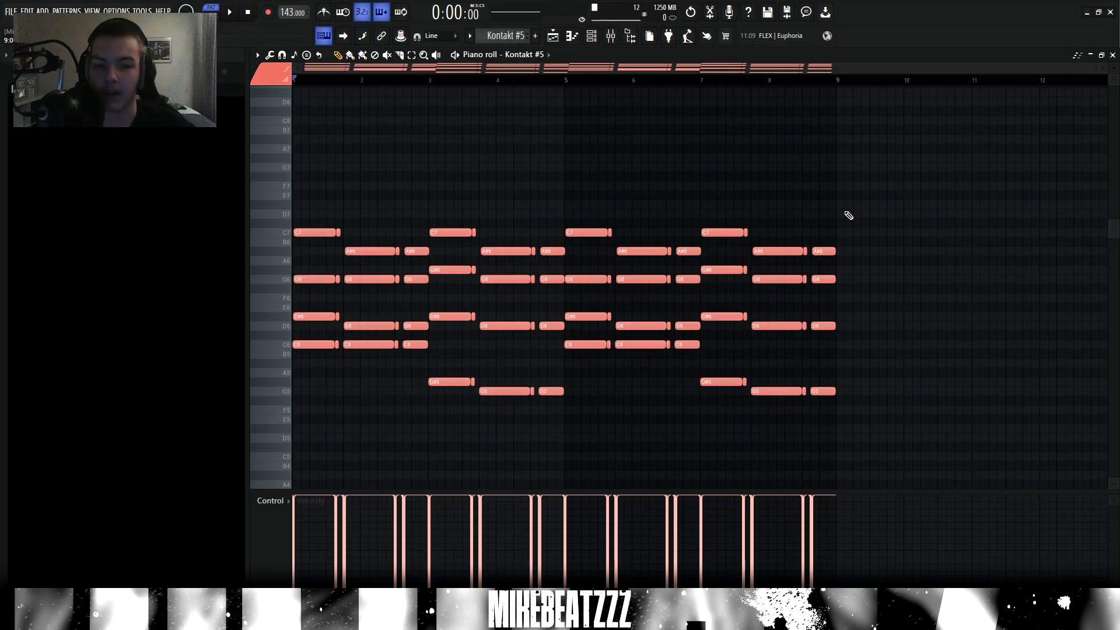
scroll(366, 87, up, 3)
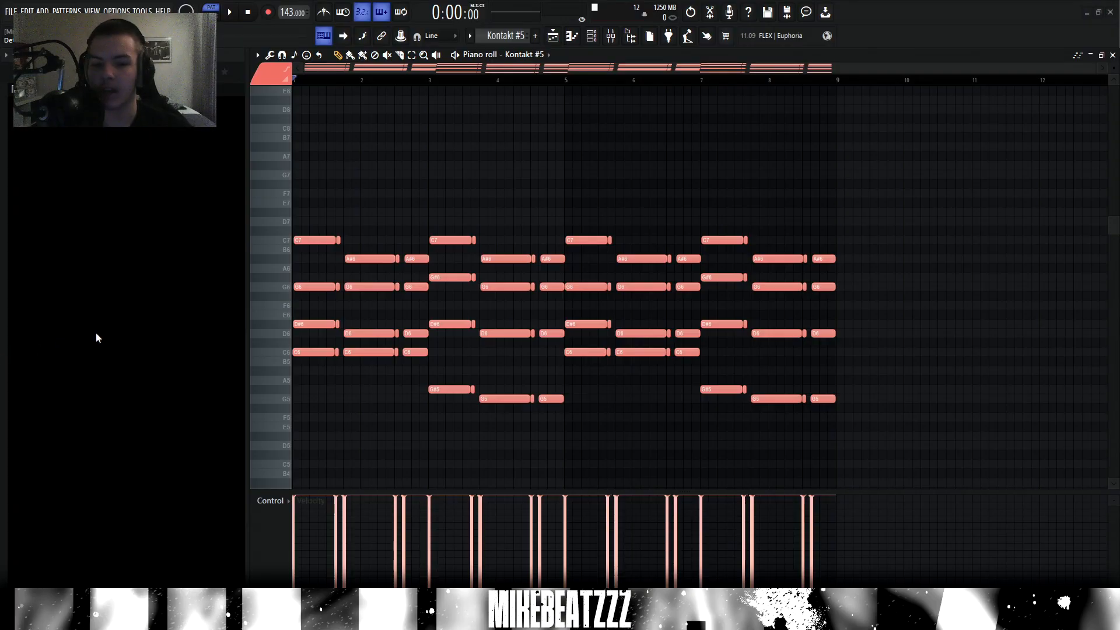
Inspect the Fruity Parametric EQ 2 curve on the Kontakt #5 mixer track and close the plugin.
key(F9)
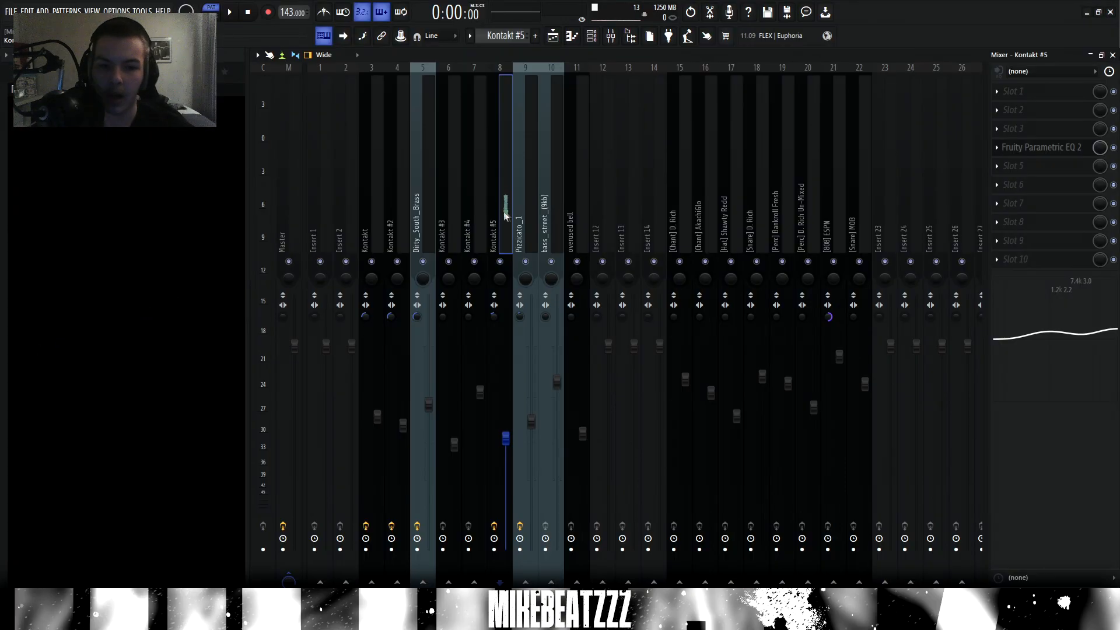
click(1043, 148)
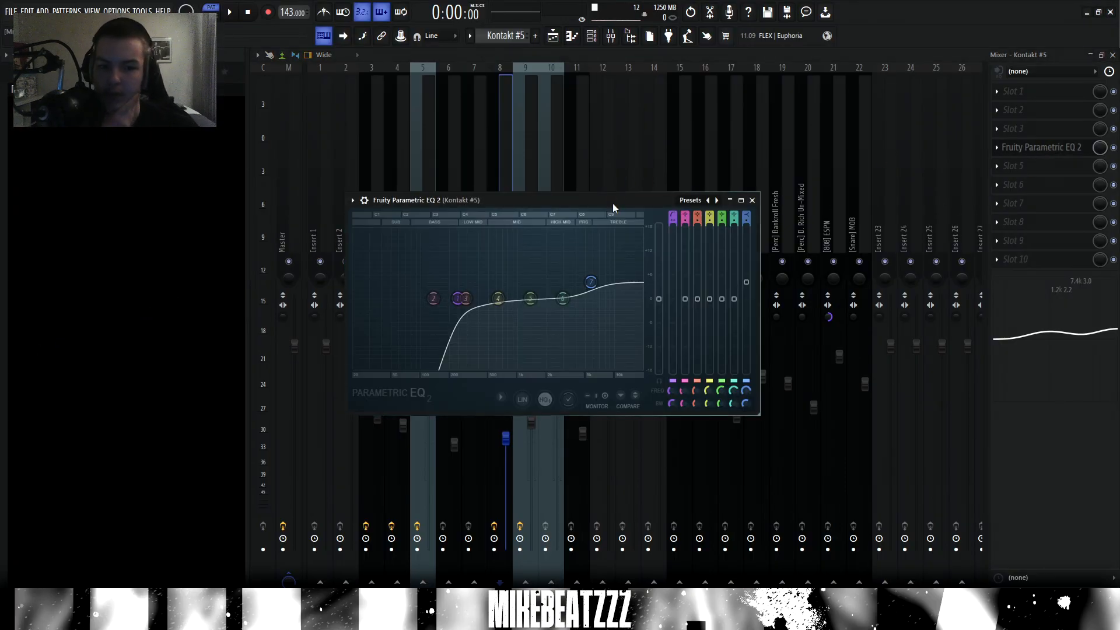
drag(613, 208, 615, 208)
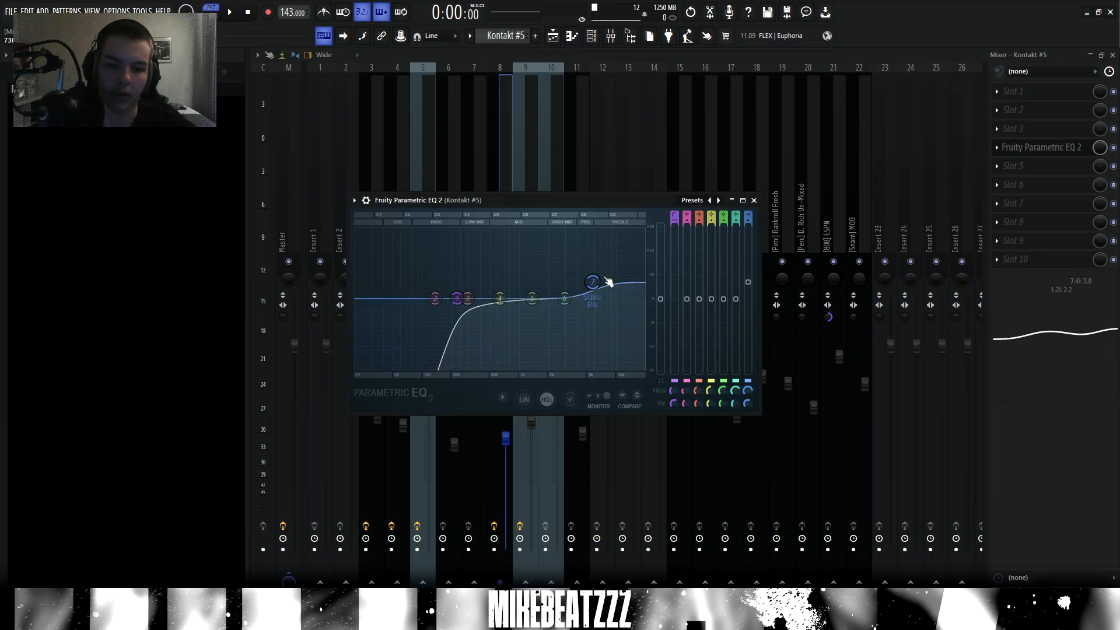
key(Escape)
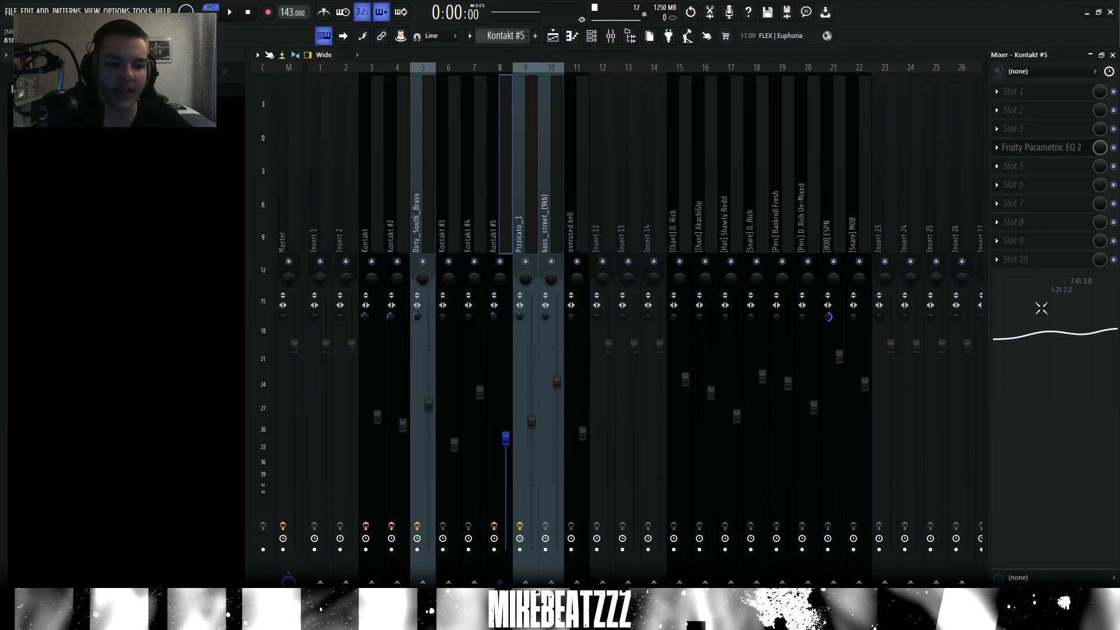
Open the Pizzicato_1 pattern from the playlist in the piano roll and bring up its instrument.
key(F5)
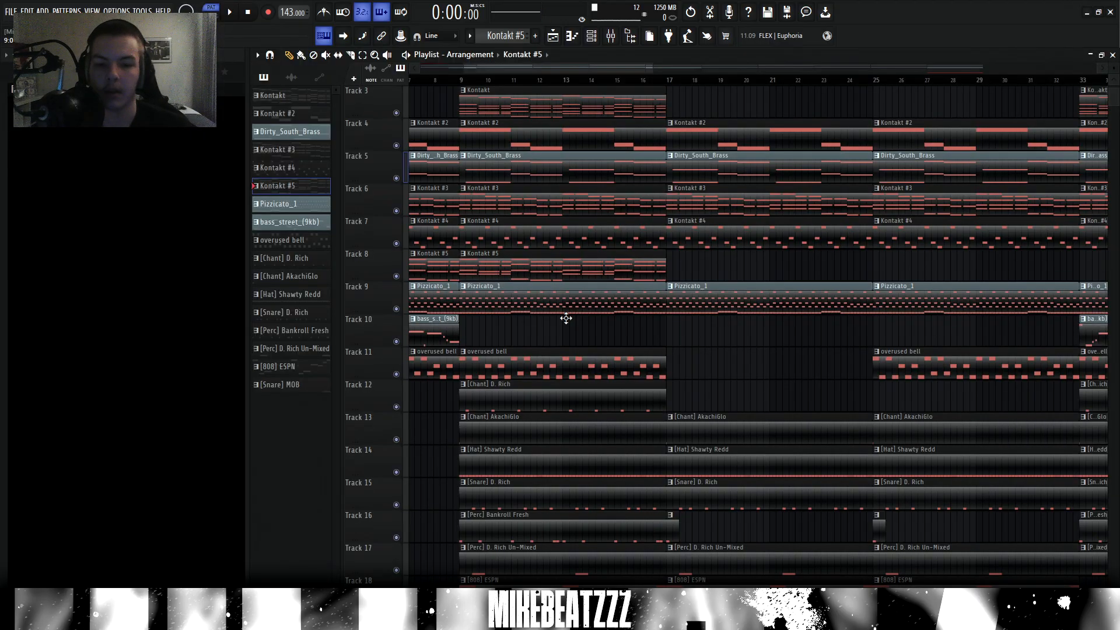
scroll(539, 86, down, 2)
double_click(566, 257)
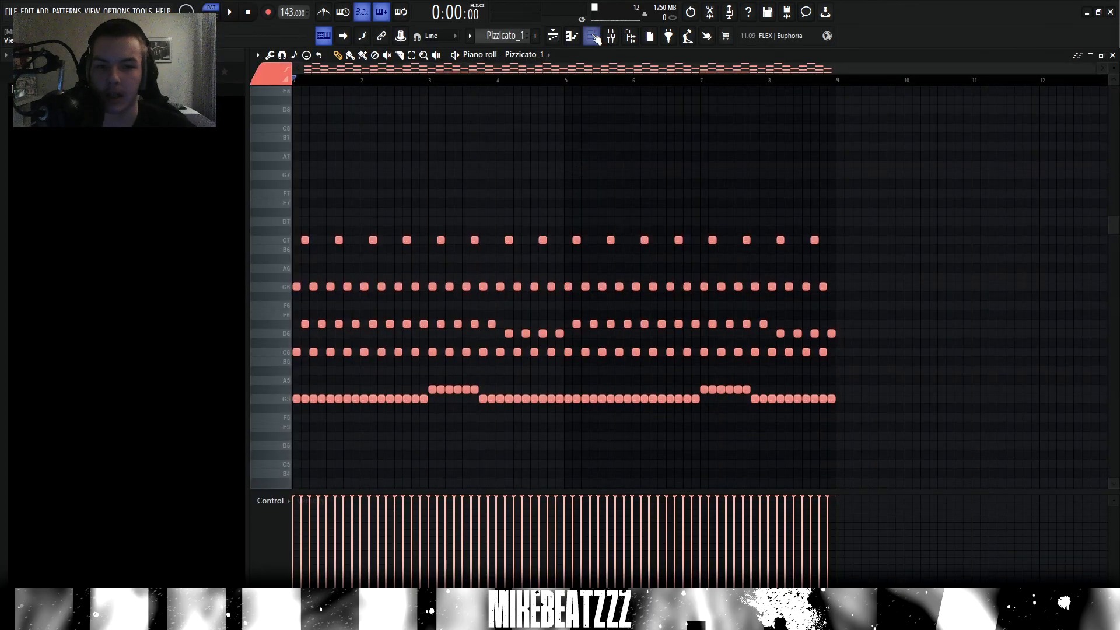
click(593, 38)
click(392, 253)
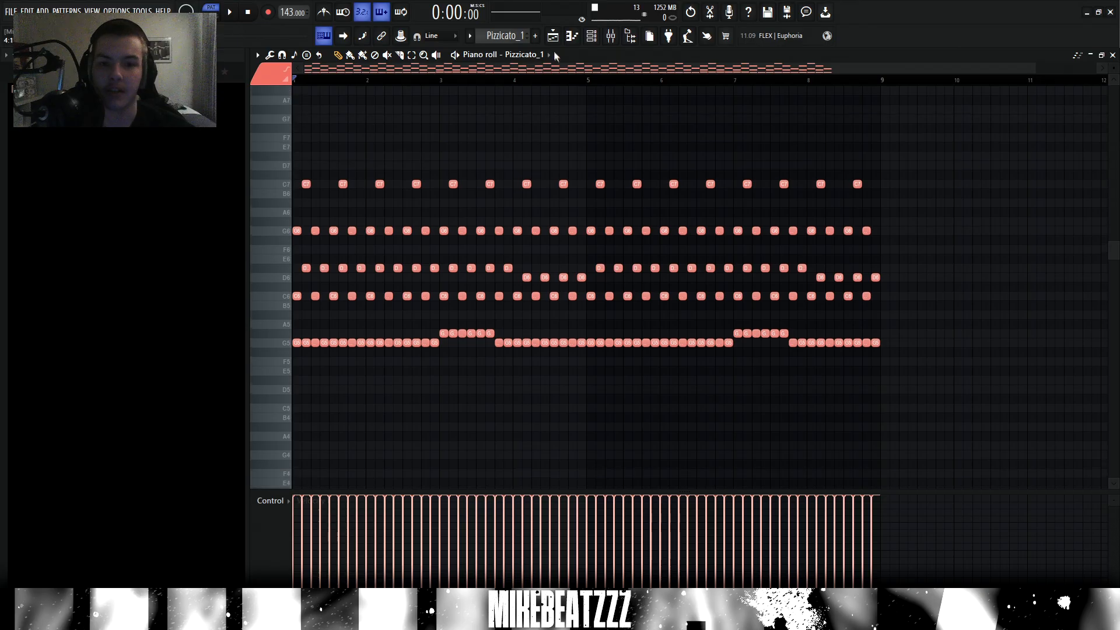
Mute the playlist tracks other than 3 to 9 and play the arrangement from bar 9.
click(553, 37)
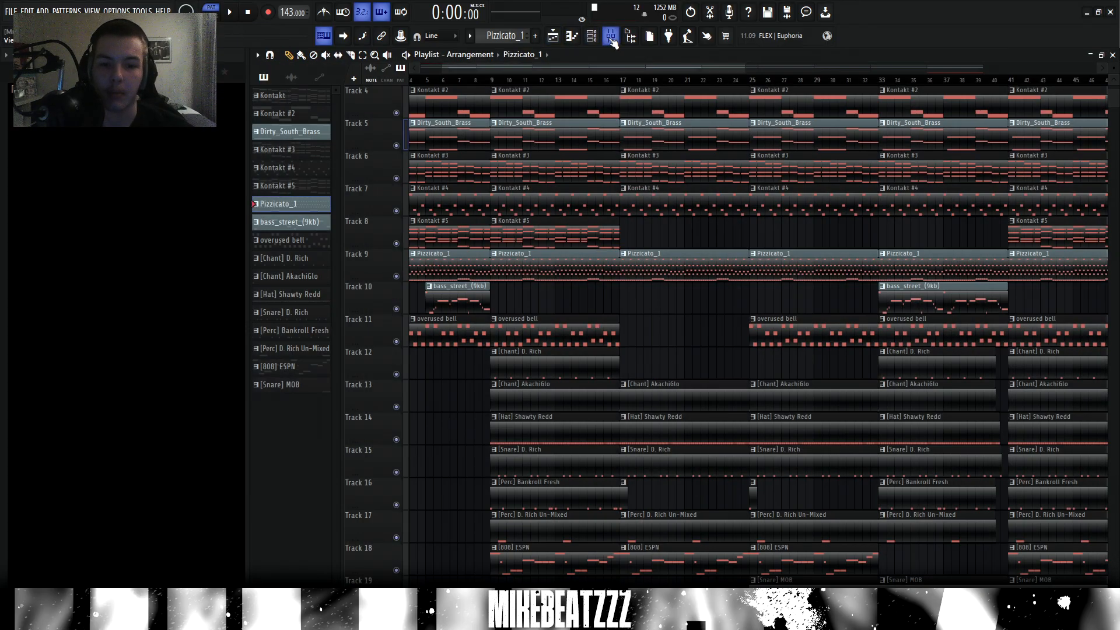
scroll(494, 83, up, 3)
click(491, 80)
scroll(494, 83, up, 4)
drag(396, 374, 396, 178)
scroll(543, 71, up, 1)
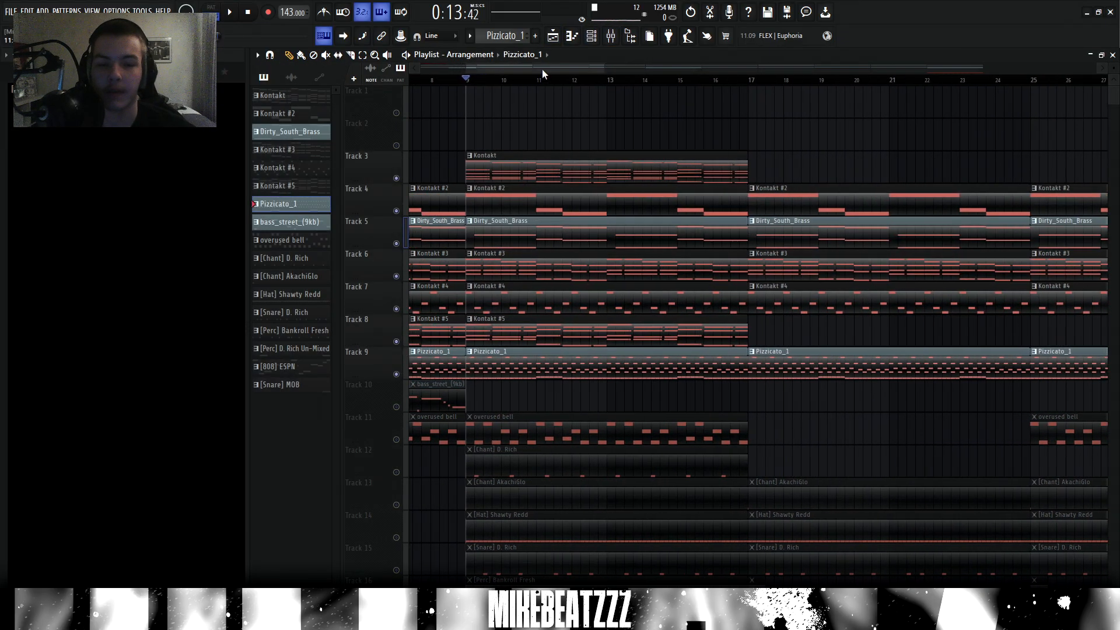
scroll(549, 69, up, 1)
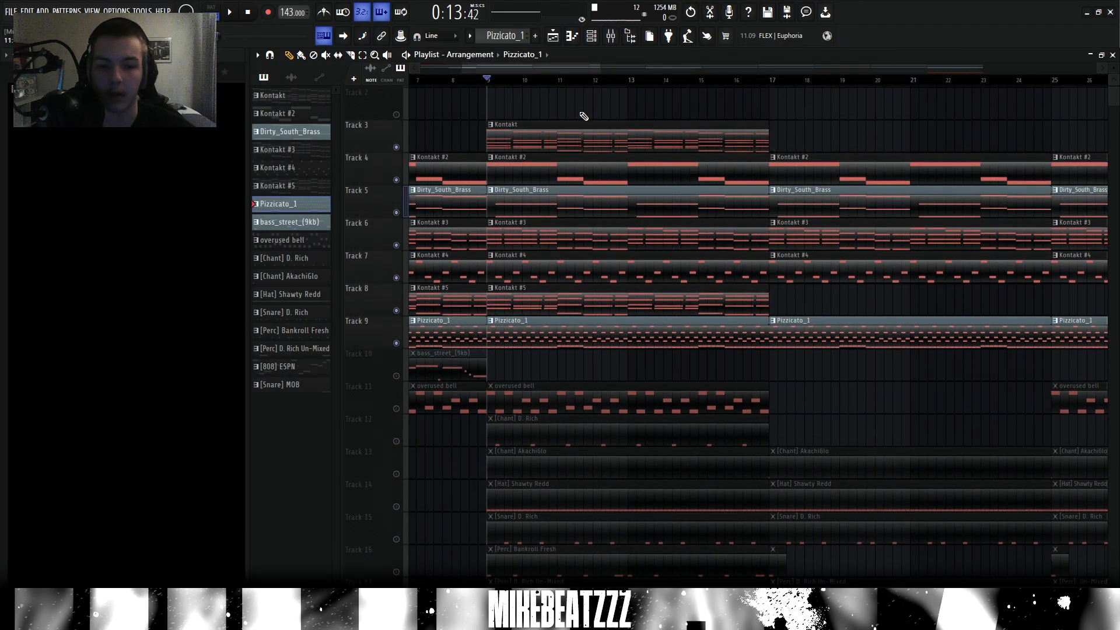
key(space)
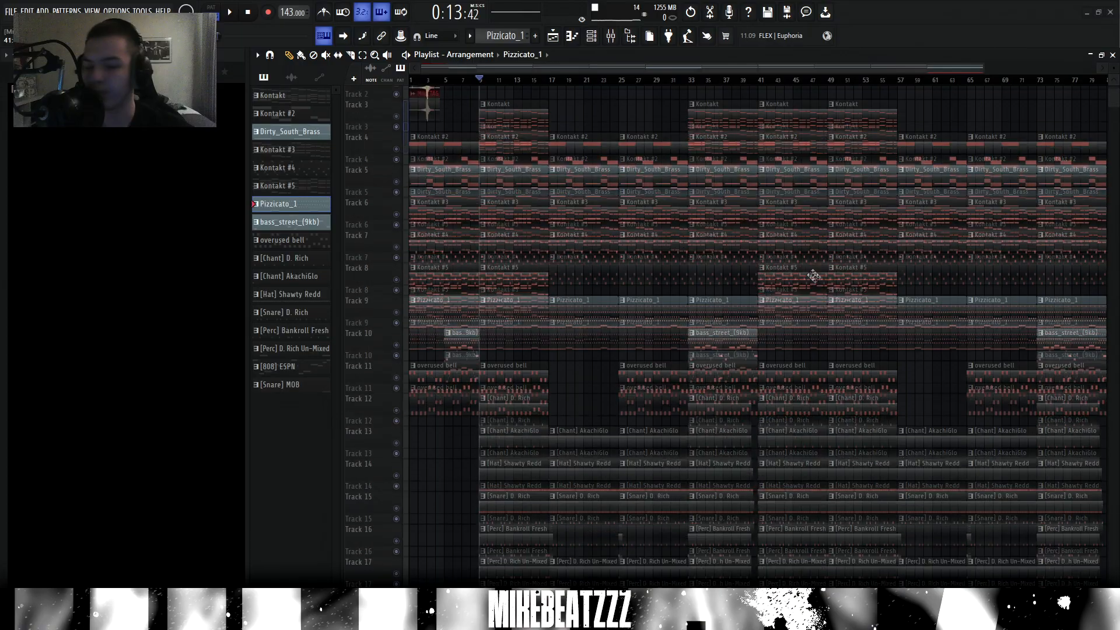
Open the bass_street_(9kb) pattern from the playlist and examine its full bass line in the piano roll.
scroll(497, 122, up, 2)
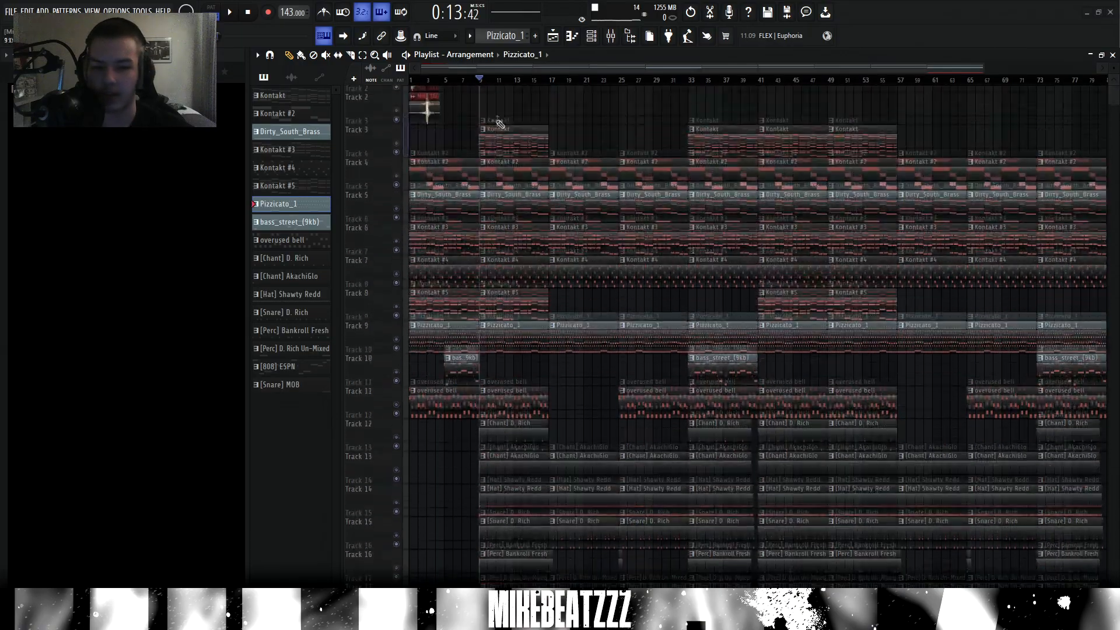
scroll(478, 83, up, 4)
scroll(500, 82, down, 5)
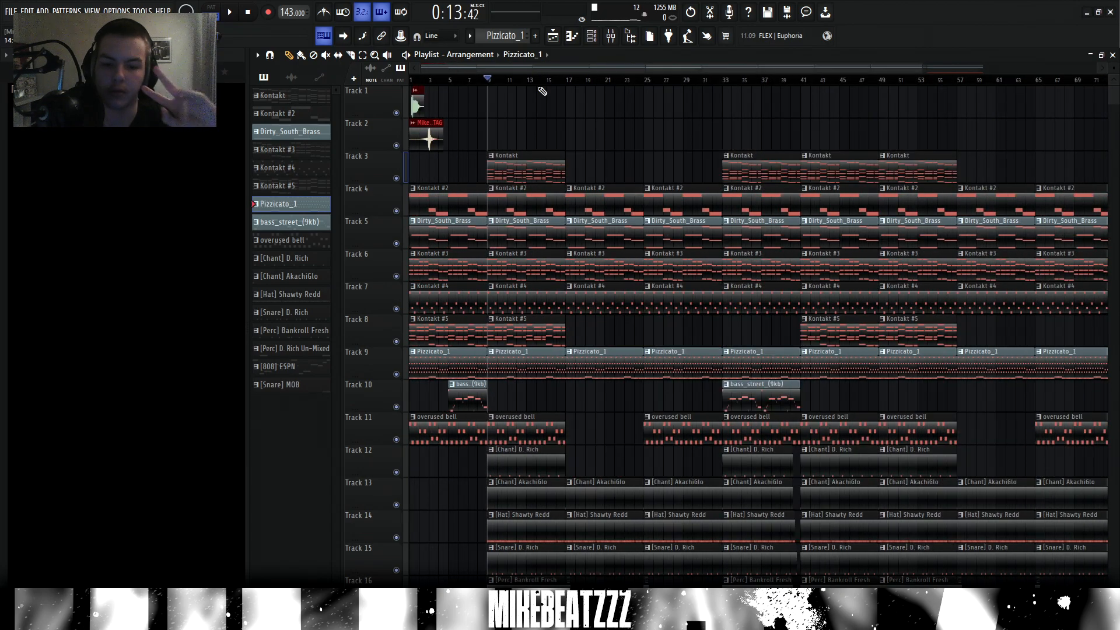
scroll(508, 89, down, 2)
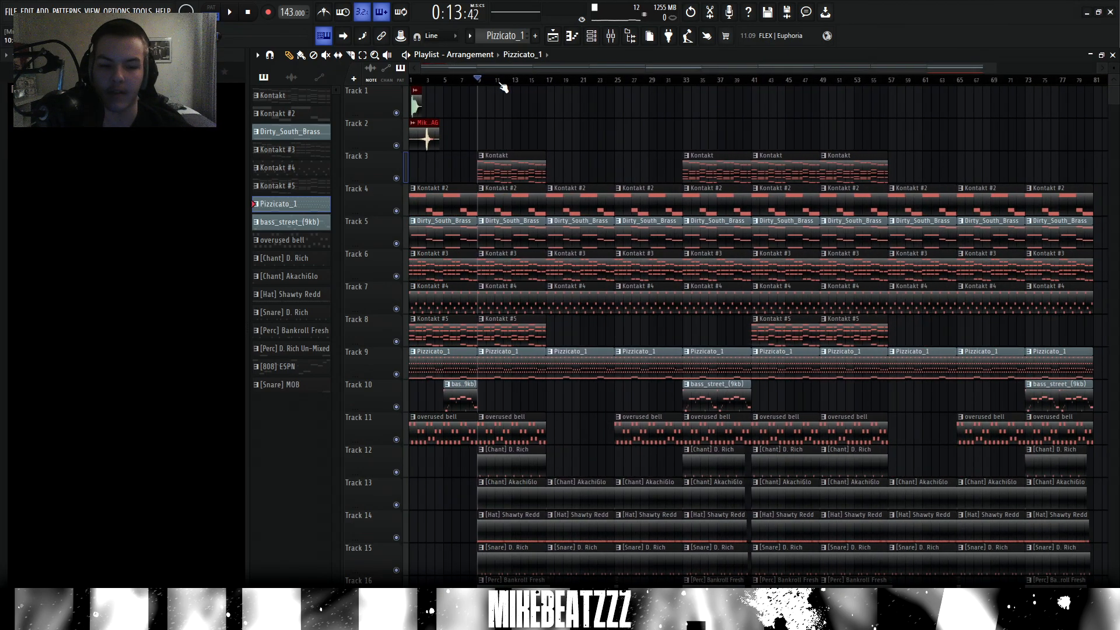
click(572, 35)
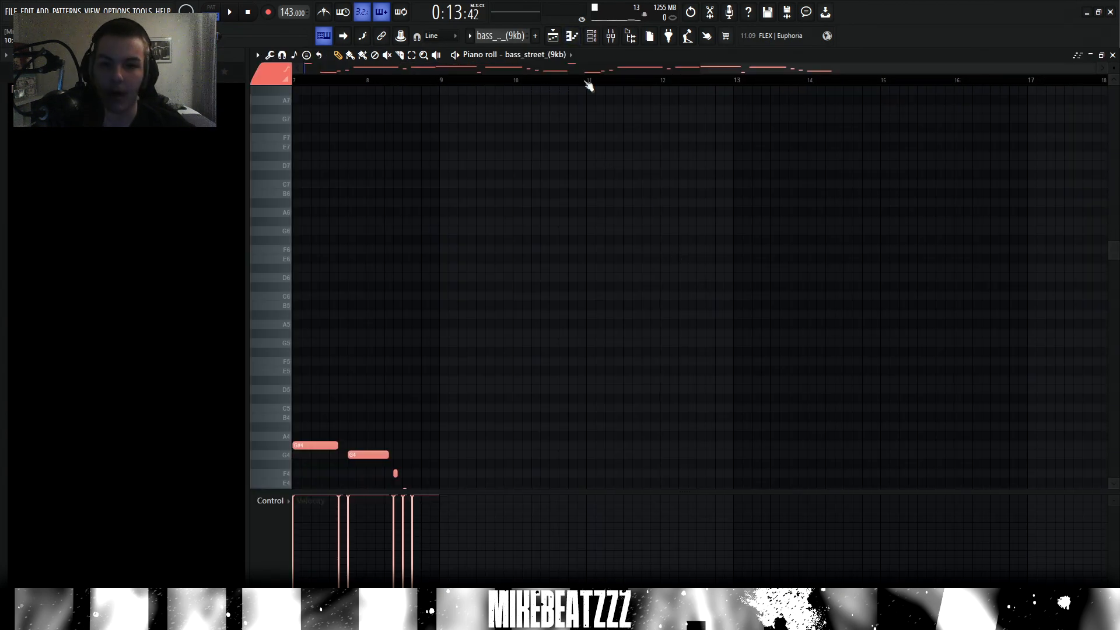
scroll(587, 82, down, 3)
scroll(561, 206, down, 3)
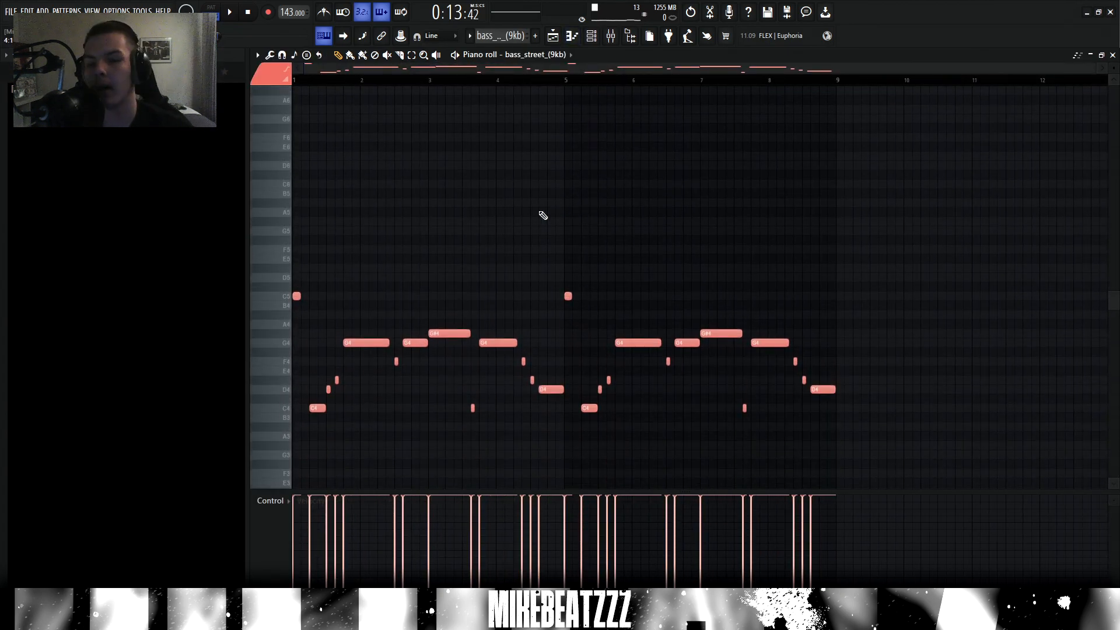
Check the bass_street_(9kb) instrument's Soundfont Player settings and return to its notes in the piano roll.
click(588, 37)
click(375, 270)
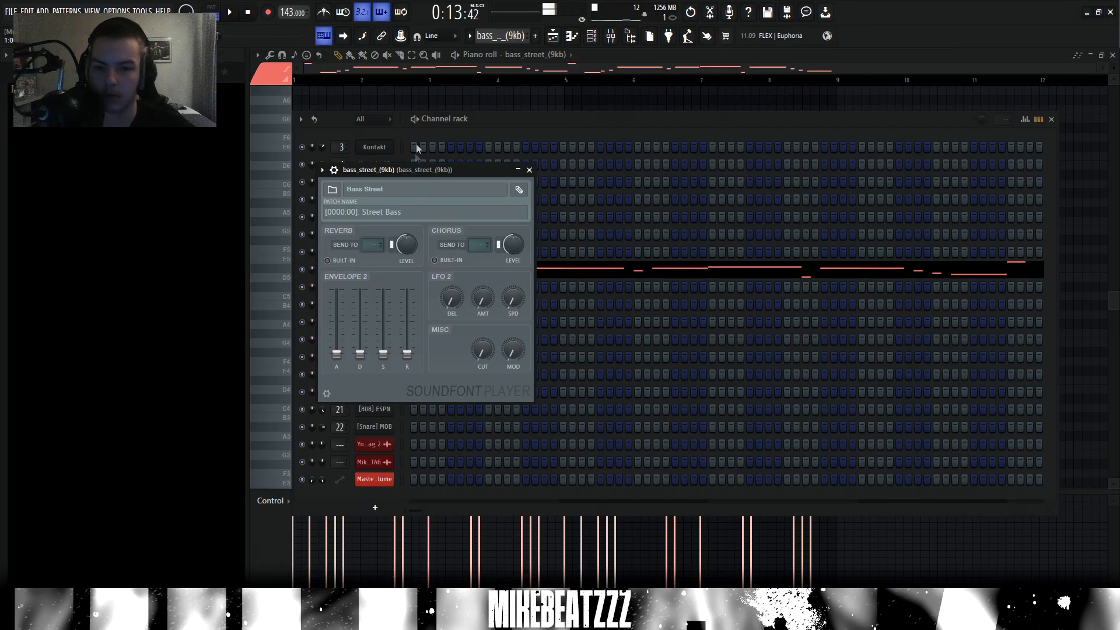
click(419, 102)
scroll(372, 80, up, 1)
scroll(492, 145, down, 1)
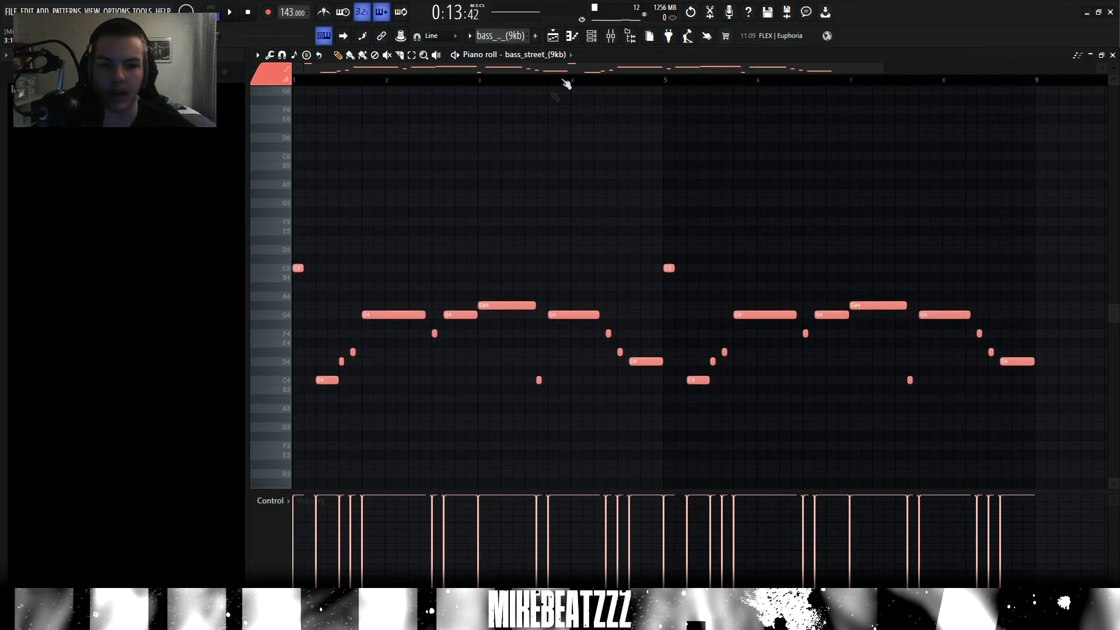
Open the Kontakt pattern on playlist track 3 in the piano roll.
click(553, 35)
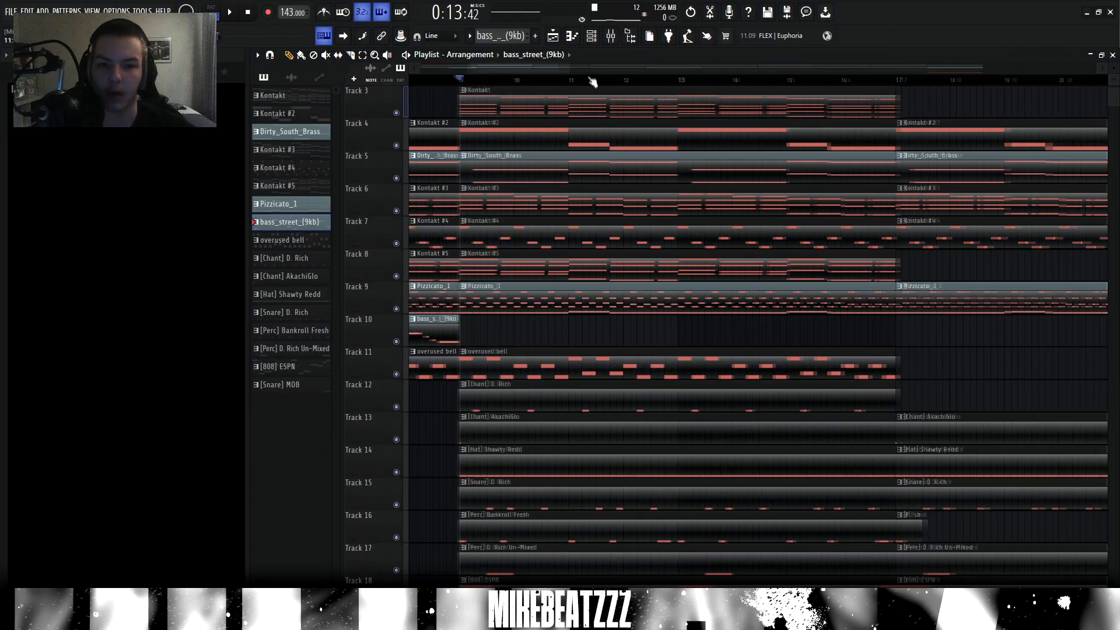
scroll(592, 82, down, 4)
scroll(610, 214, up, 2)
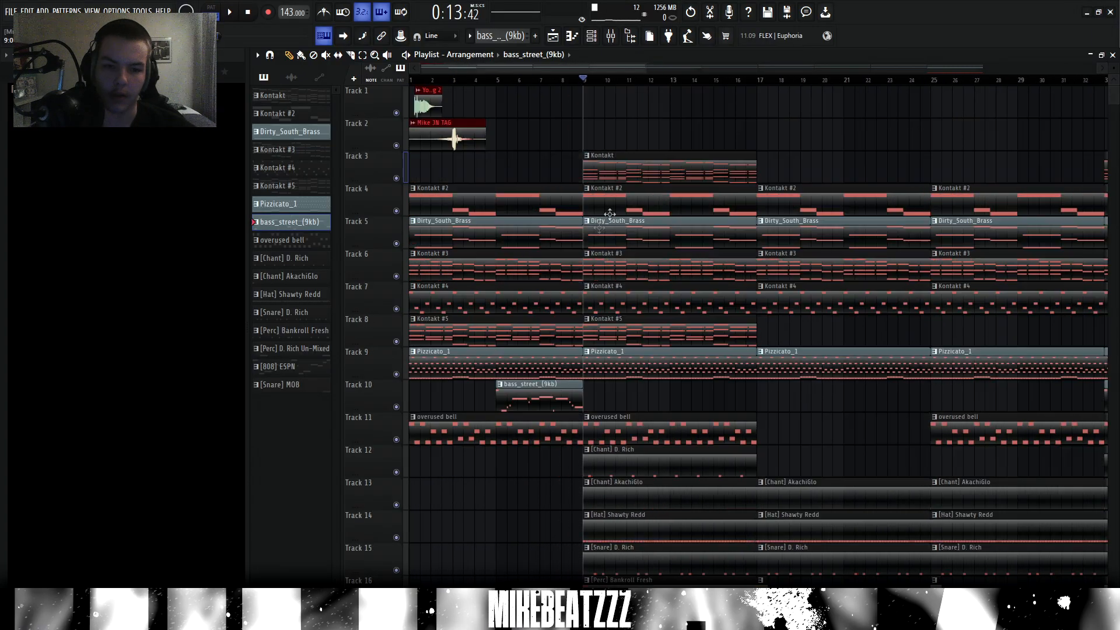
double_click(637, 174)
scroll(574, 77, up, 3)
click(553, 36)
double_click(605, 158)
Box-select the Kontakt pattern's middle chord notes between C5 and C6 in the piano roll.
drag(609, 212, 558, 95)
drag(435, 234, 397, 273)
drag(304, 282, 738, 165)
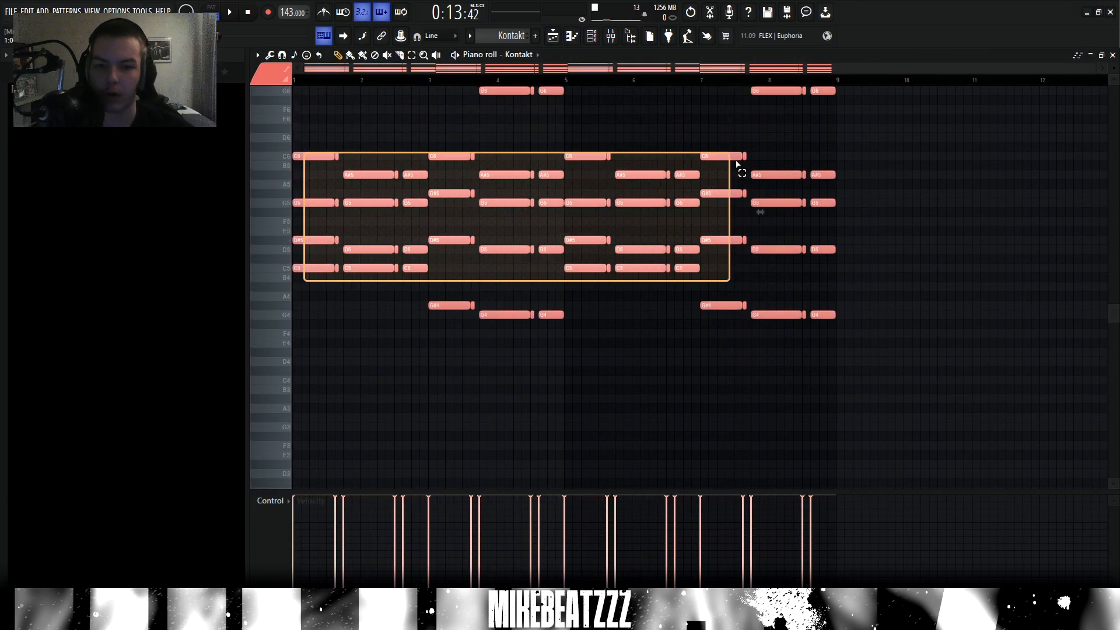
Return to the playlist and look over where the Kontakt clips sit on track 3.
key(F5)
scroll(630, 82, down, 3)
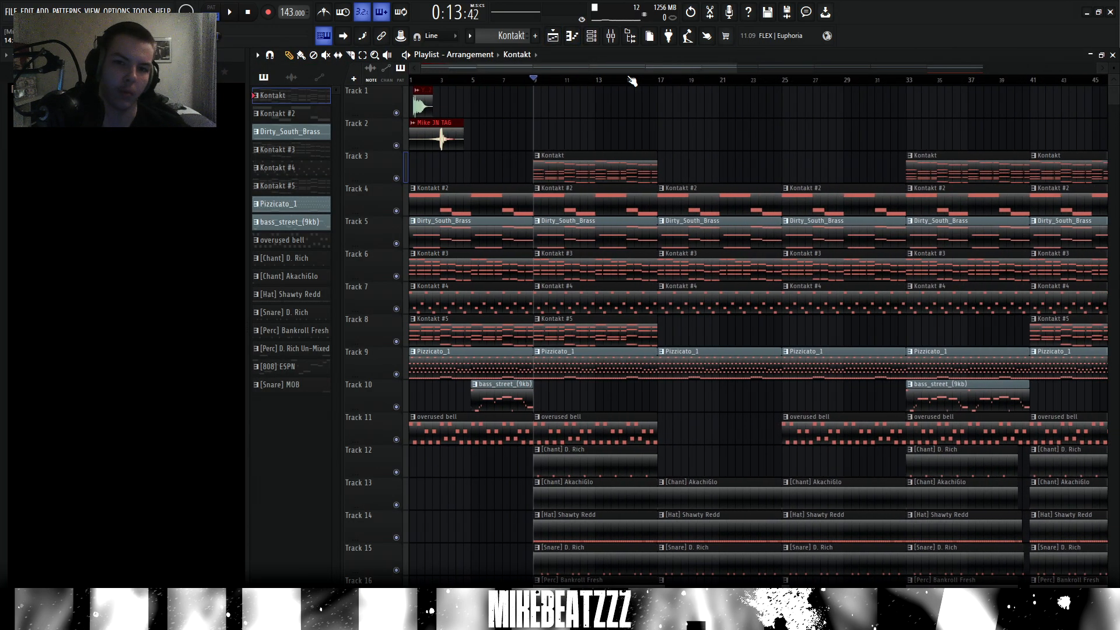
scroll(630, 81, down, 2)
scroll(497, 81, up, 2)
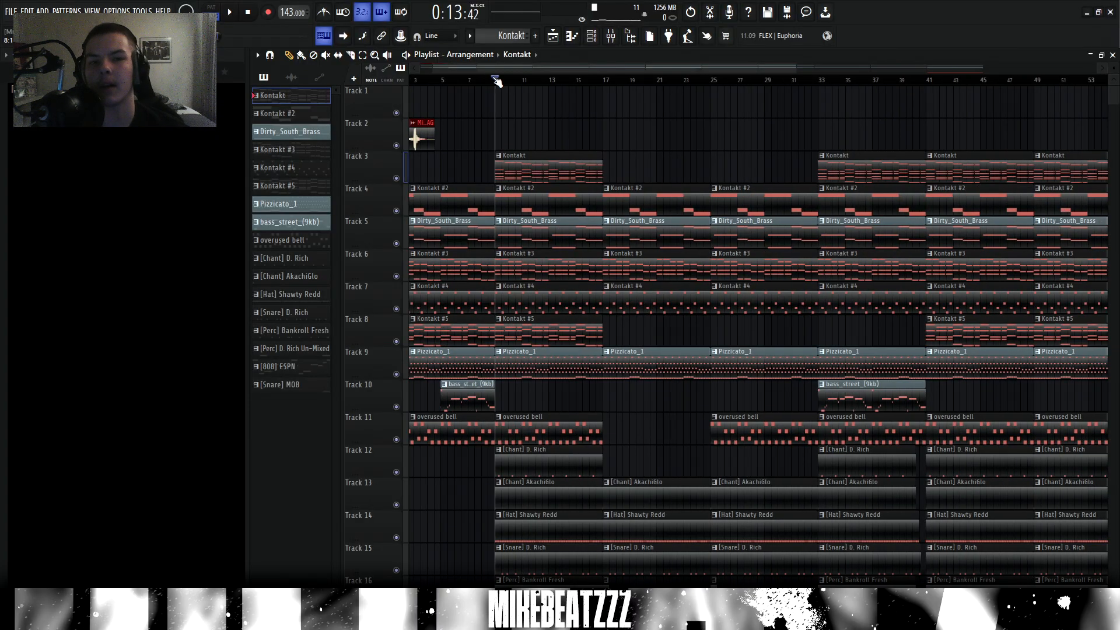
Inspect the FabFilter Pro-R 2 and Fruity Parametric EQ 2 effects on the Pizzicato_1 mixer insert.
key(F9)
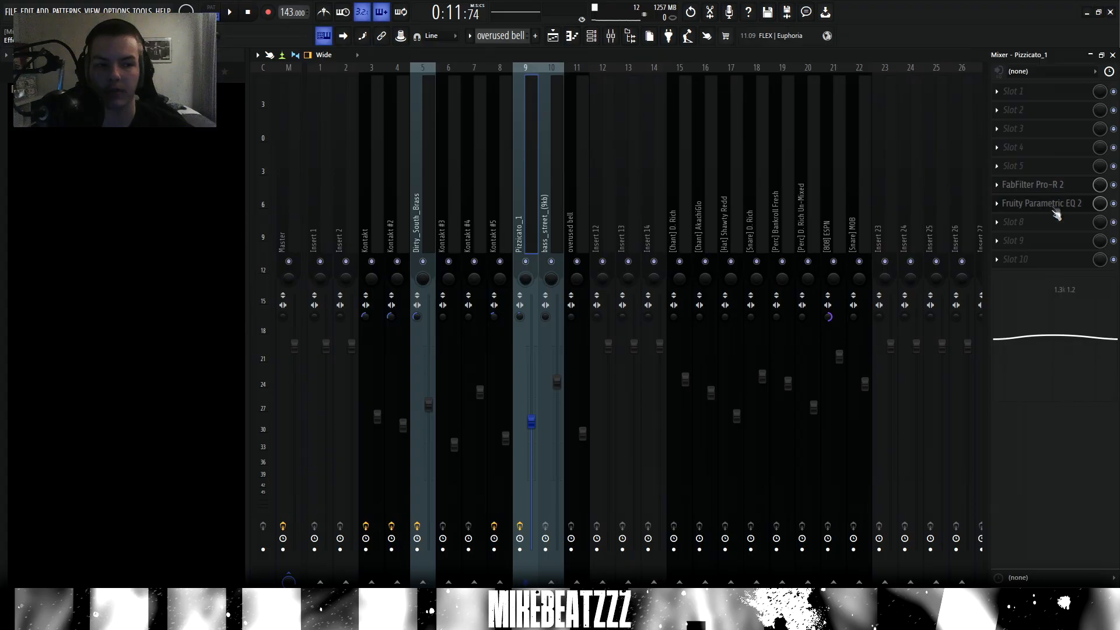
click(1054, 190)
click(1054, 206)
key(Escape)
Open the overused bell pattern from playlist track 11 in the piano roll and review its melody.
click(554, 40)
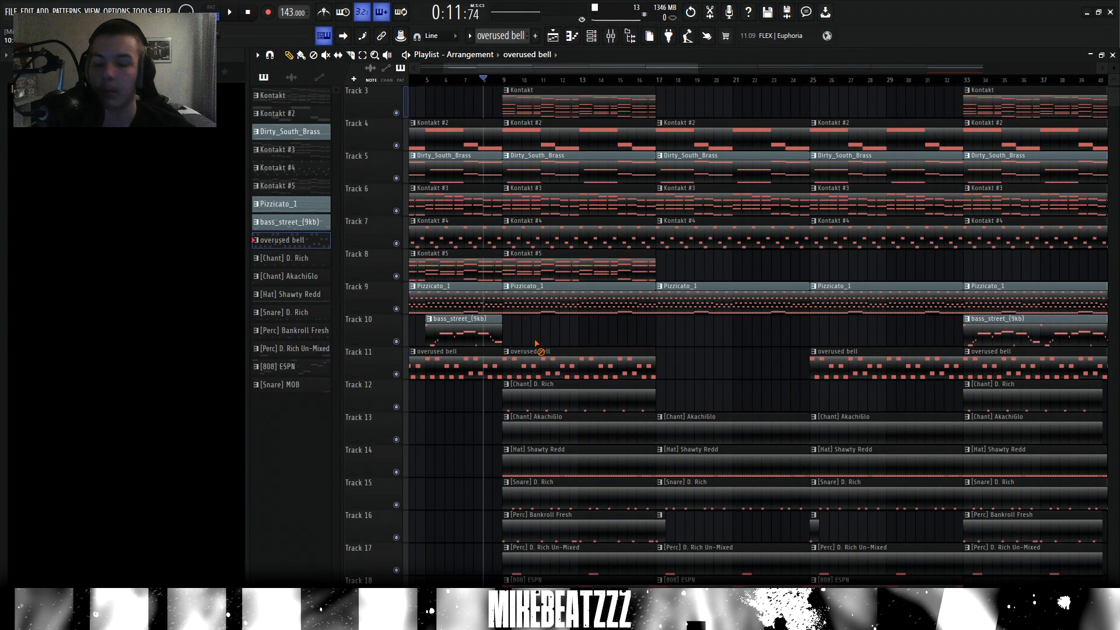
double_click(555, 358)
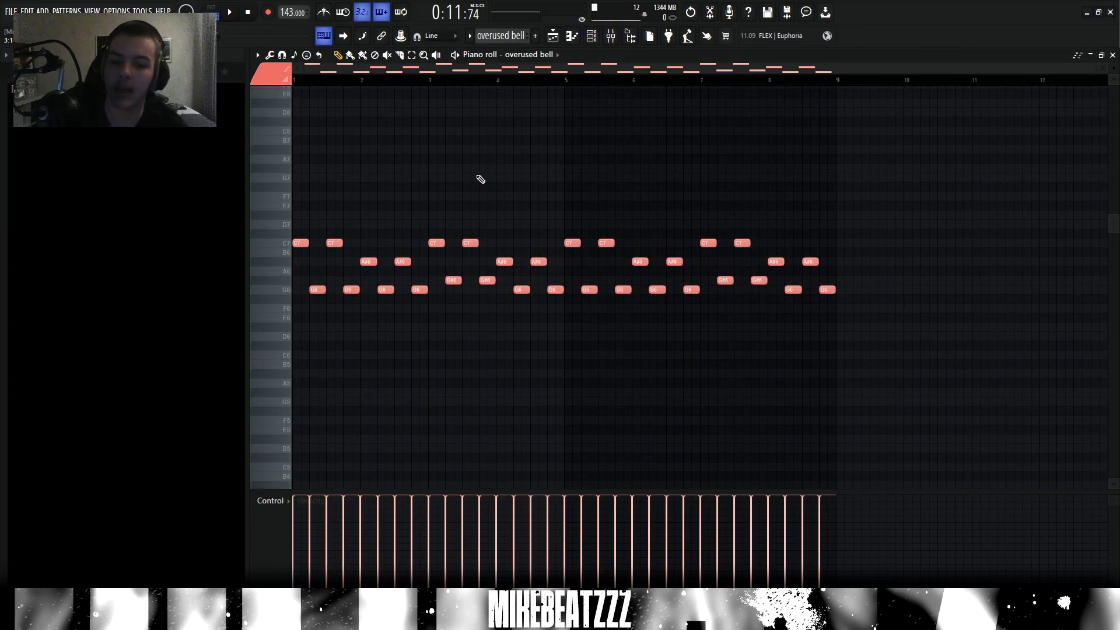
key(space)
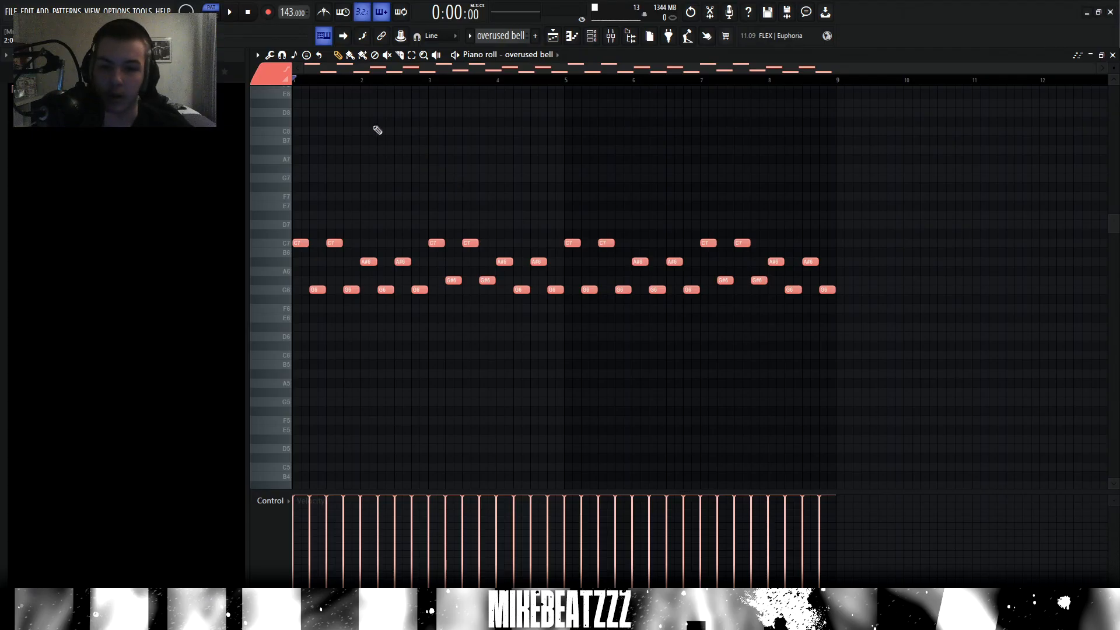
scroll(378, 130, down, 2)
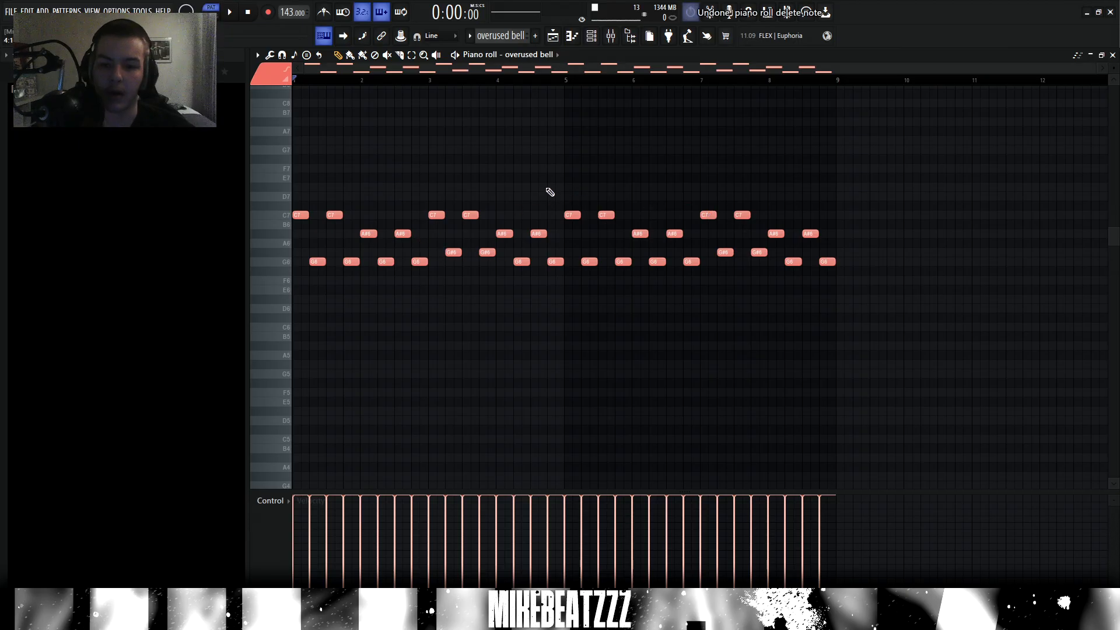
scroll(603, 178, up, 2)
Inspect the overused bell channel's instrument settings and check its mixer insert for effects.
click(594, 37)
click(381, 288)
drag(452, 115, 507, 116)
click(324, 126)
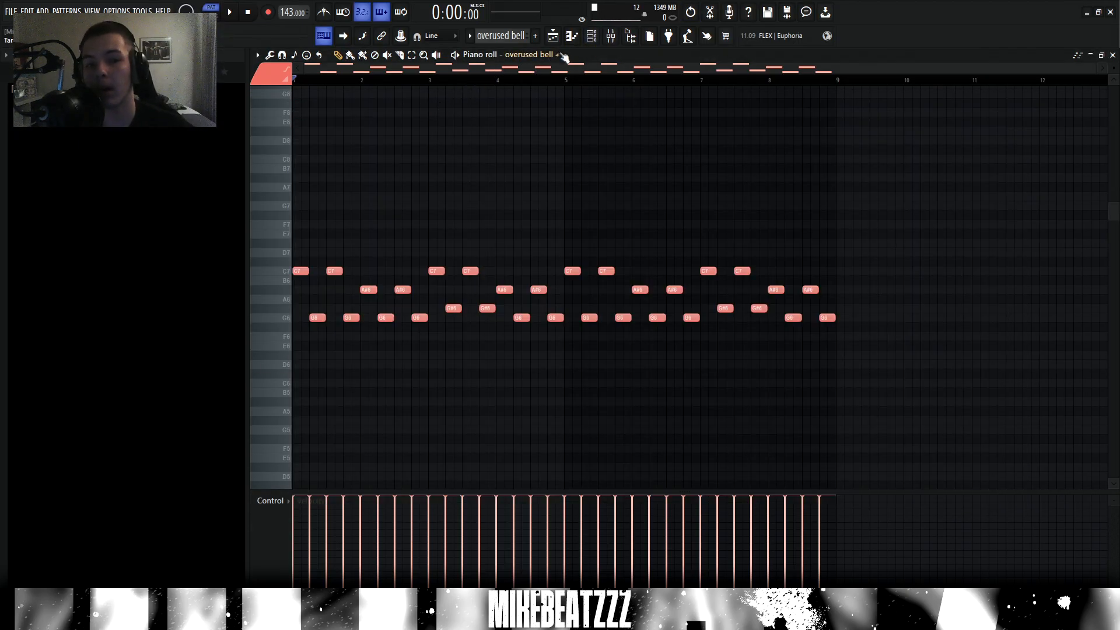
key(F9)
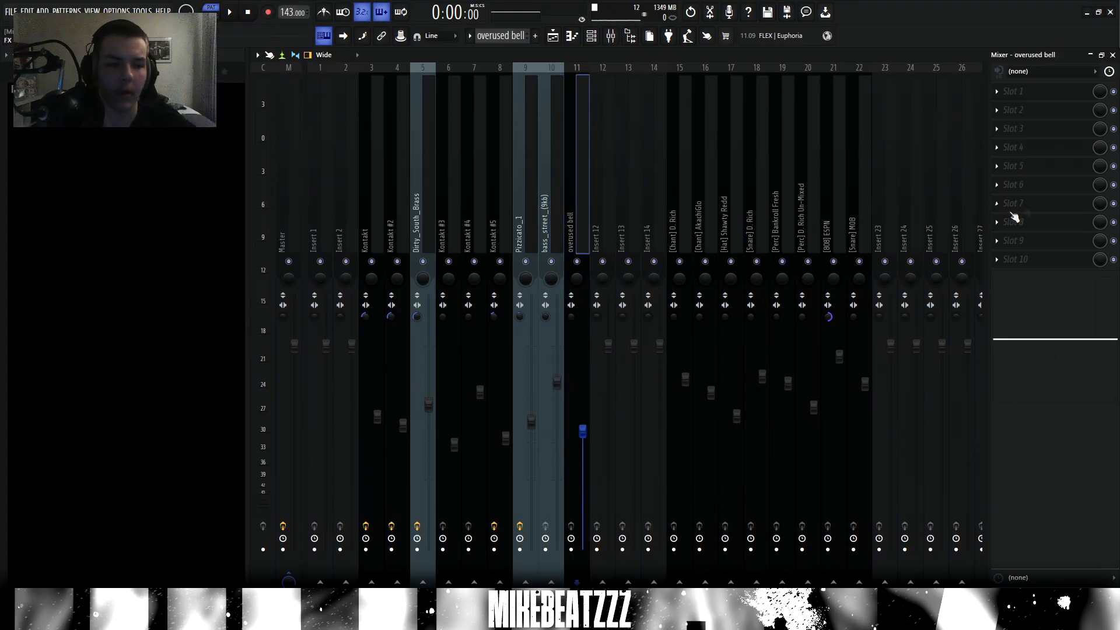
click(553, 35)
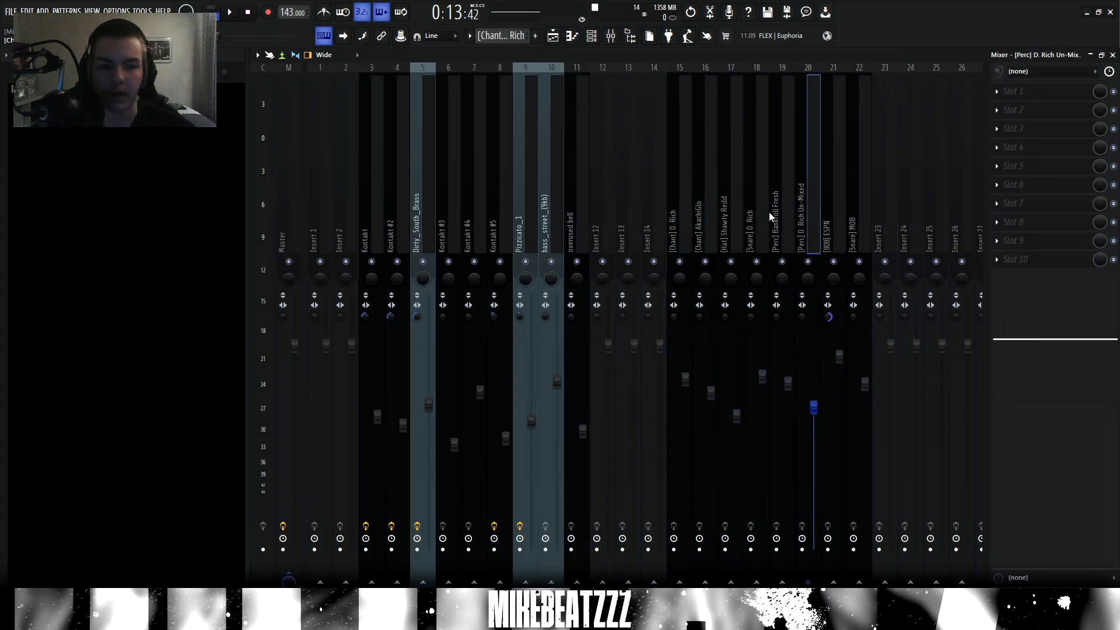
Check the [Perc] Bankroll Fresh mixer insert and play the [Chant] D. Rich pattern in the piano roll.
click(771, 214)
click(555, 36)
click(572, 36)
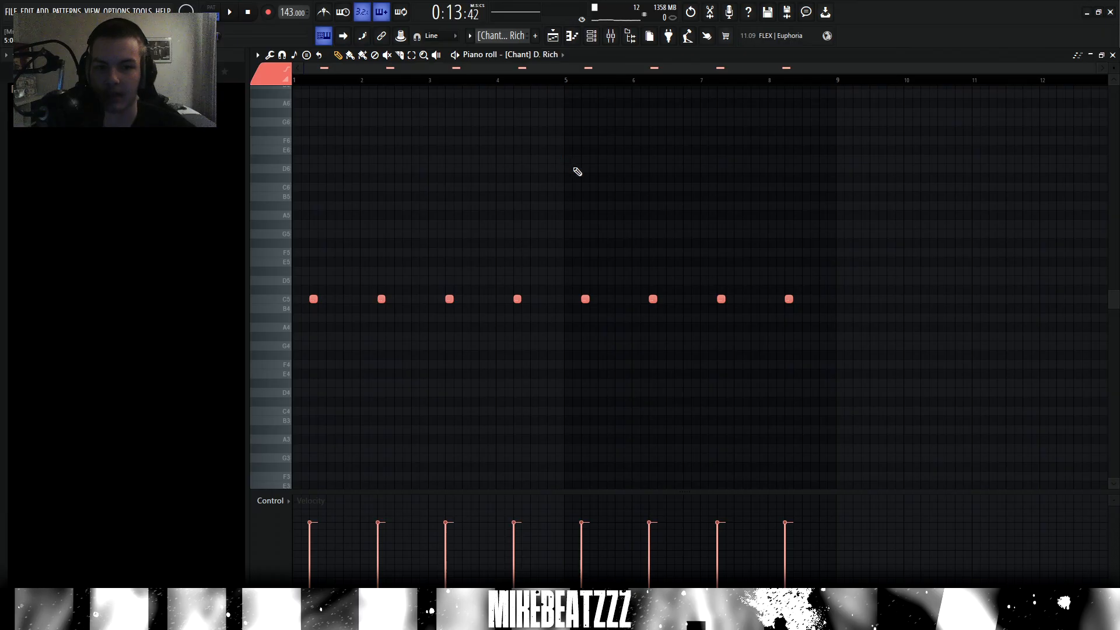
key(space)
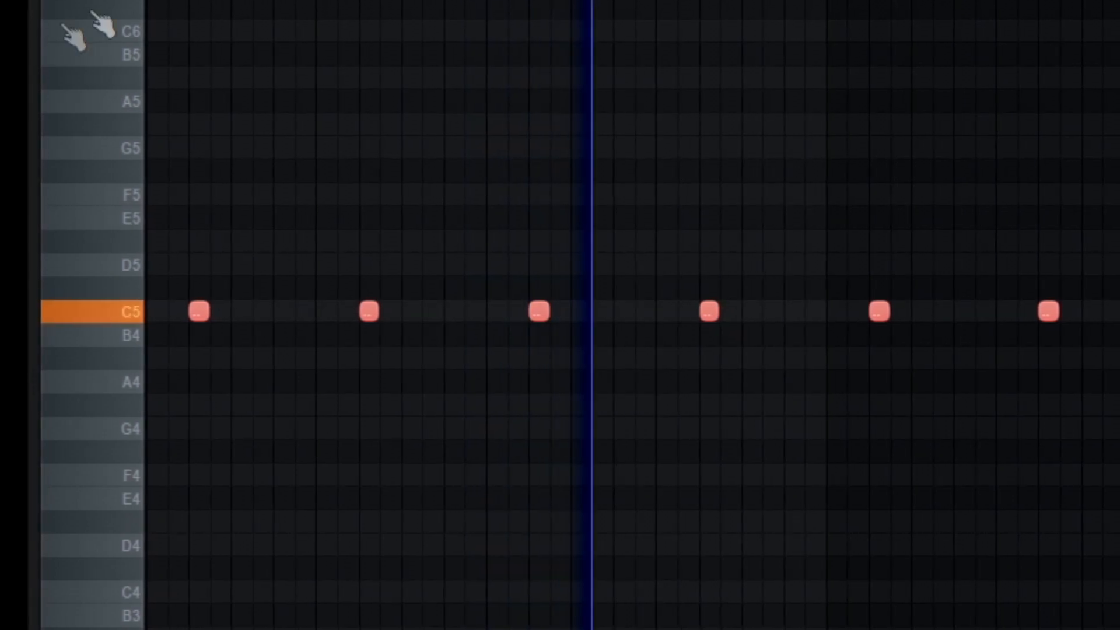
key(space)
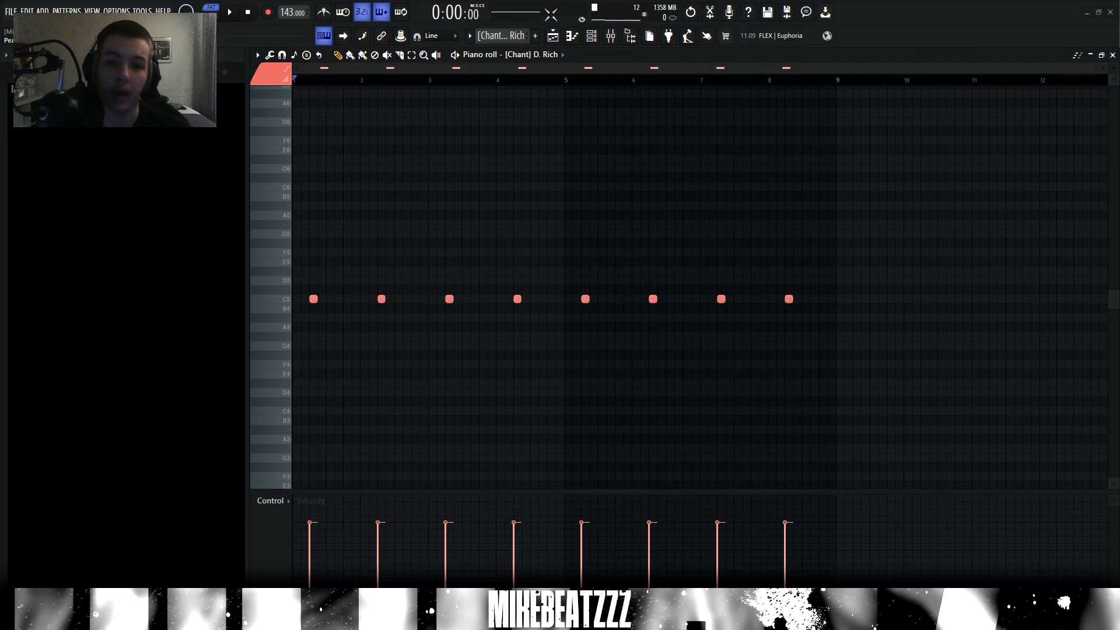
Return to the playlist and review the placement of the [Chant] D. Rich clips on track 12.
click(577, 40)
scroll(589, 83, down, 2)
scroll(872, 361, up, 2)
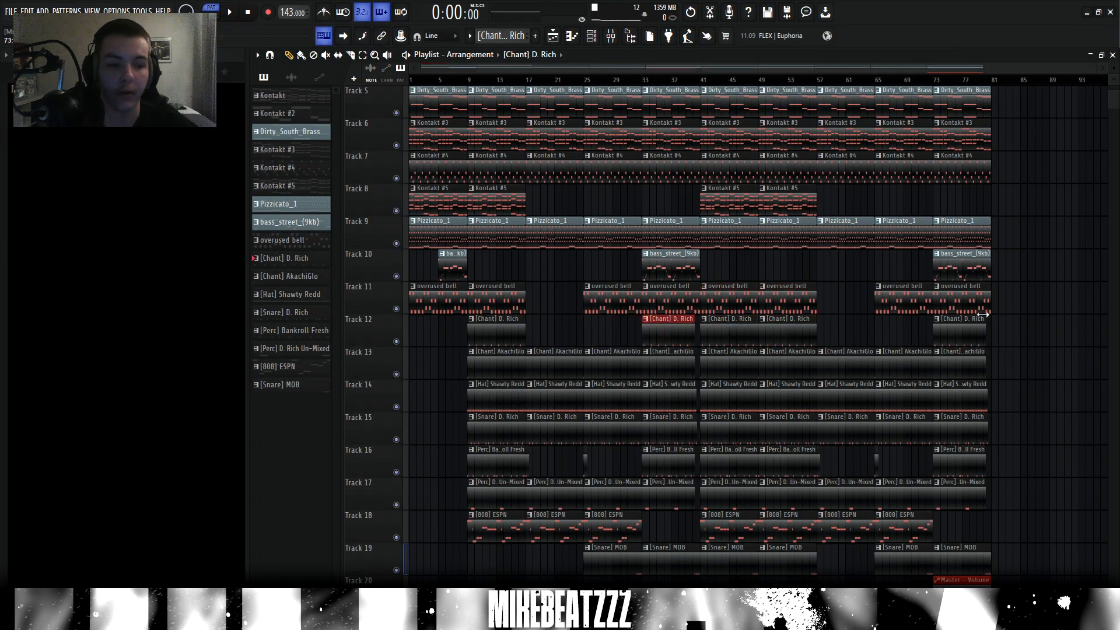
scroll(992, 350, down, 2)
scroll(510, 325, up, 3)
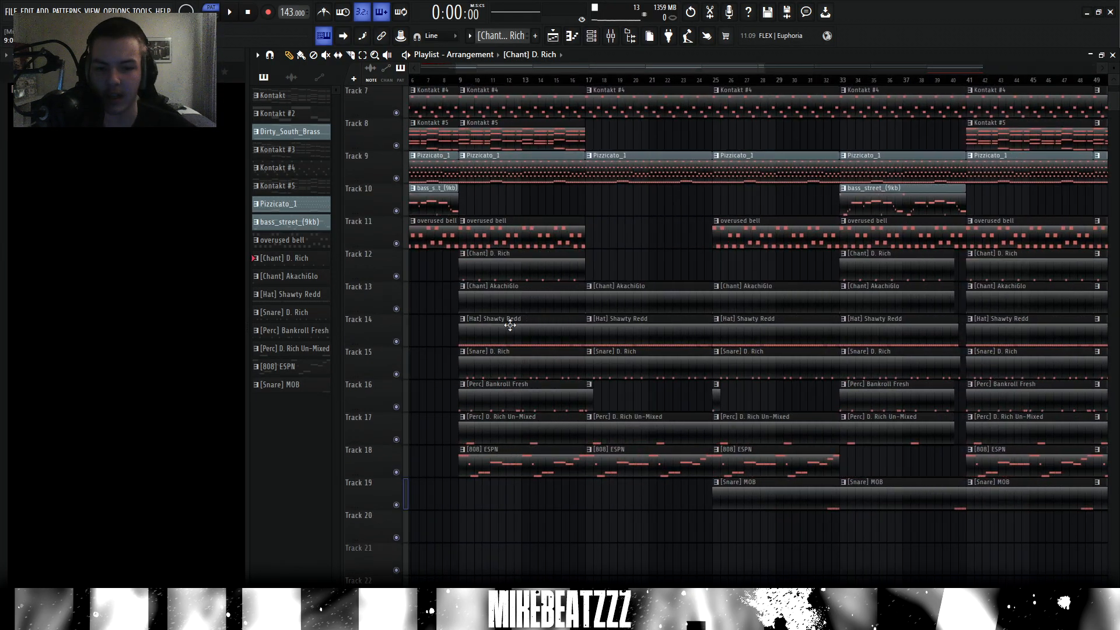
Open the [Chant] AkachiGlo pattern from playlist track 13 and inspect its channel's Sampler settings.
double_click(510, 293)
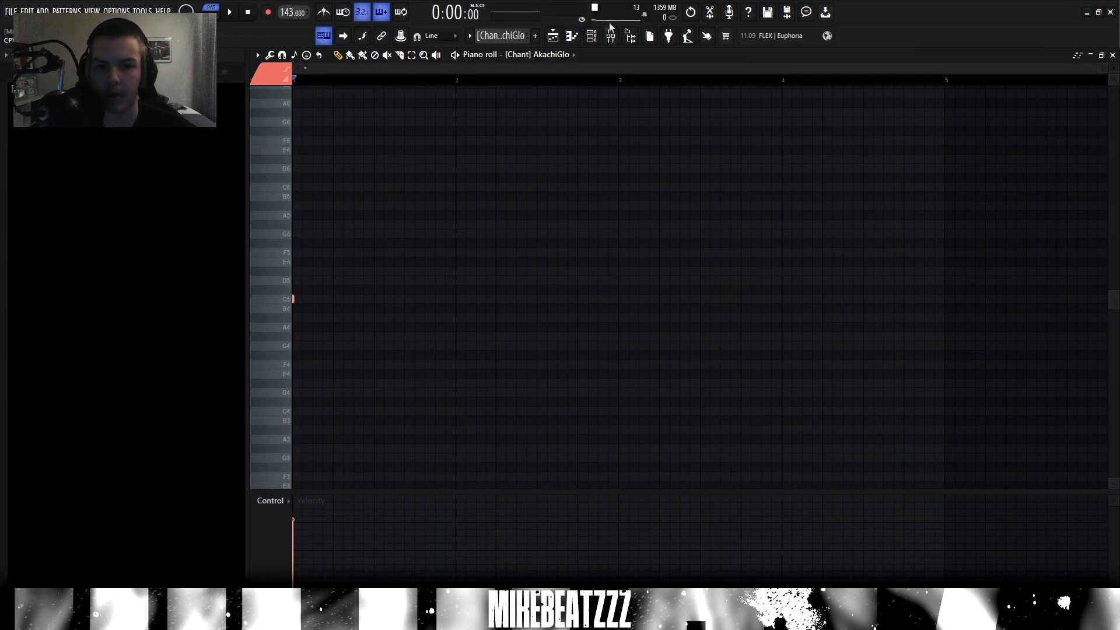
click(591, 35)
click(390, 319)
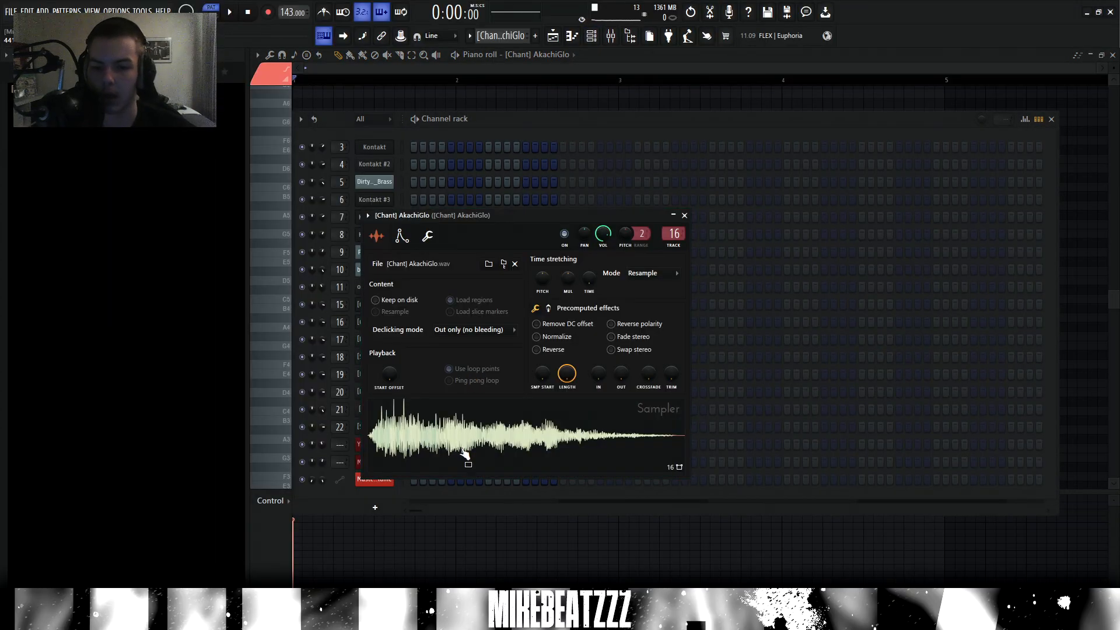
Return to the [Chant] AkachiGlo piano roll and audition its single C5 note.
key(F7)
scroll(561, 233, down, 3)
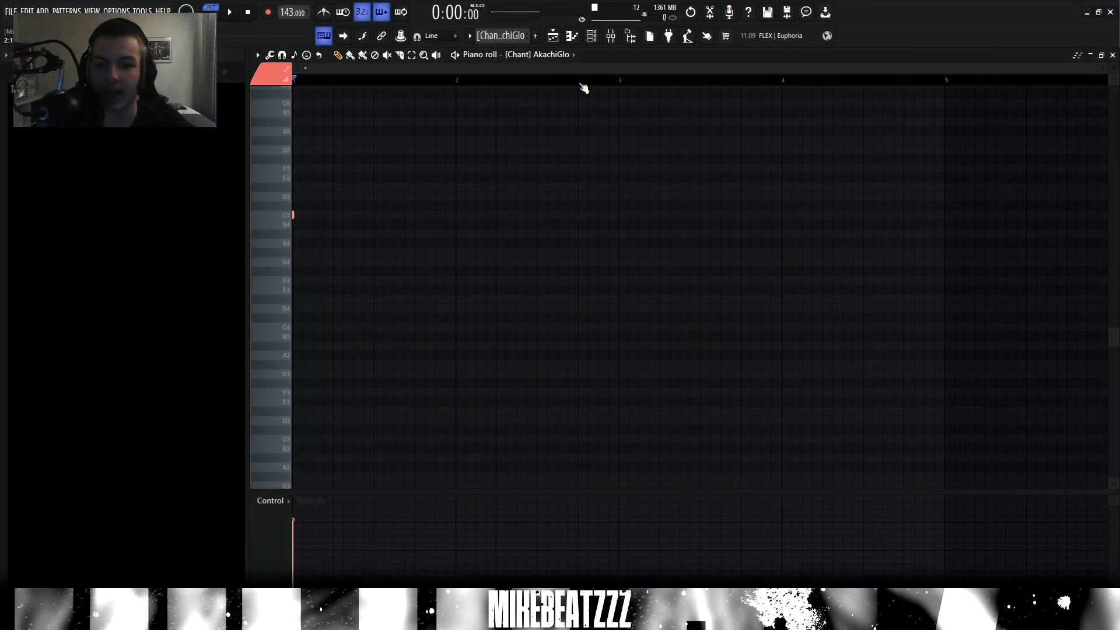
scroll(378, 86, up, 3)
scroll(378, 86, down, 1)
key(space)
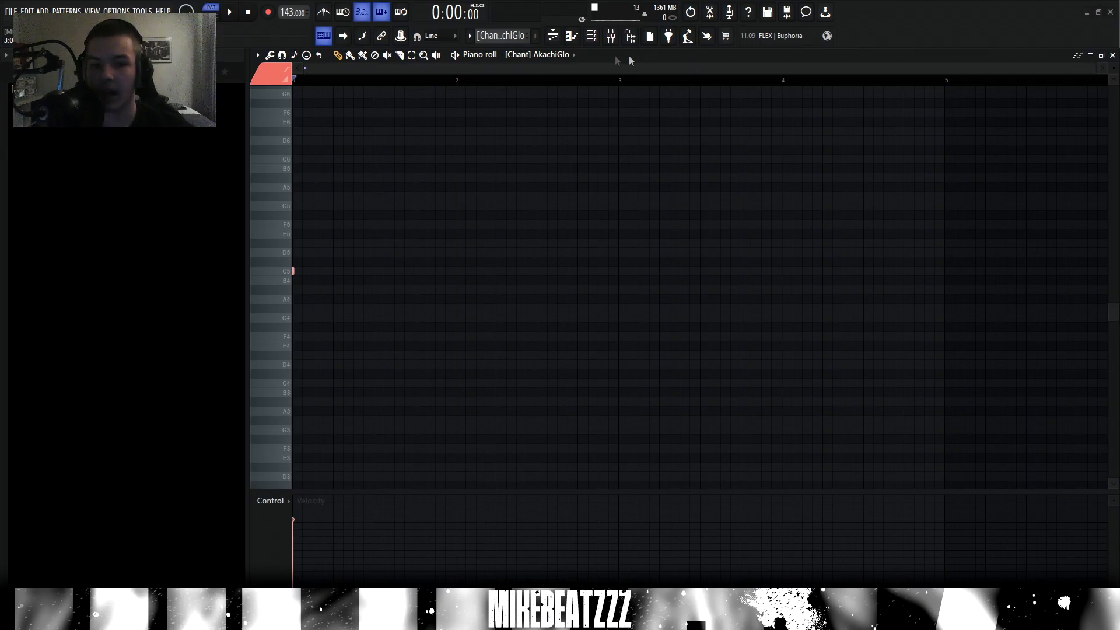
Look over the drum channels in the channel rack and check the [Chant] D. Rich mixer insert.
click(591, 36)
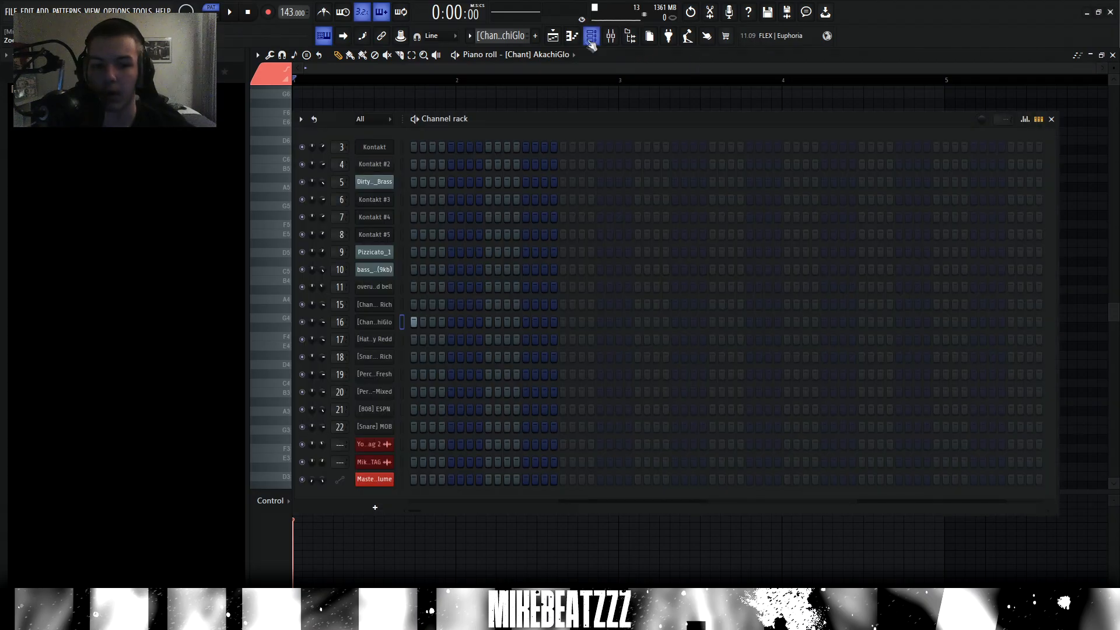
click(387, 354)
key(F9)
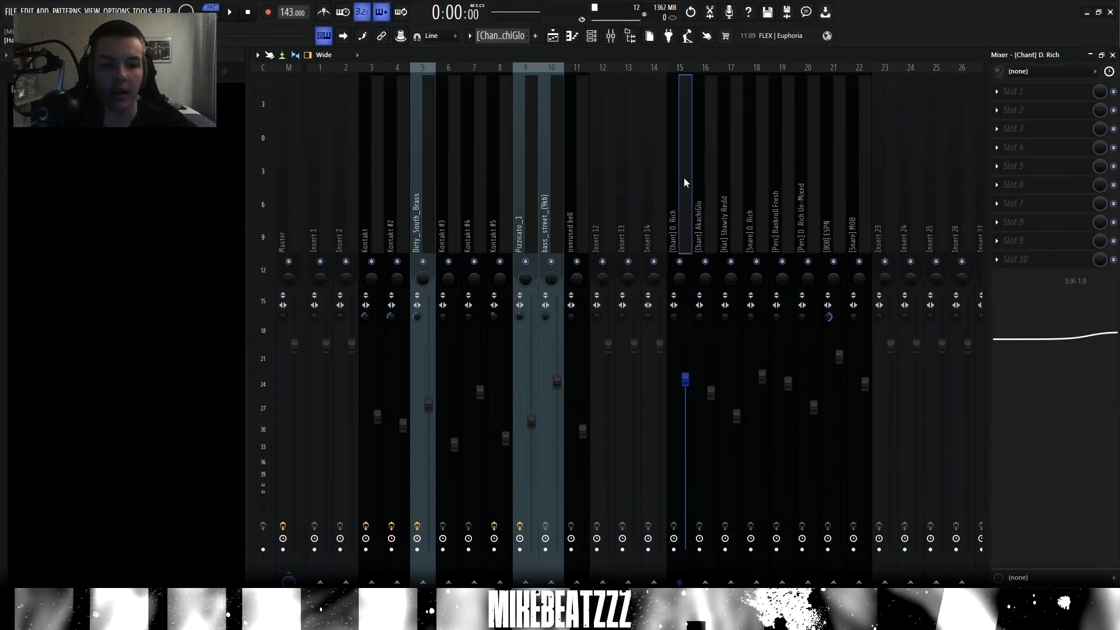
Open the [Hat] Shawty Redd pattern from playlist track 14 and bring up its channel settings.
key(F5)
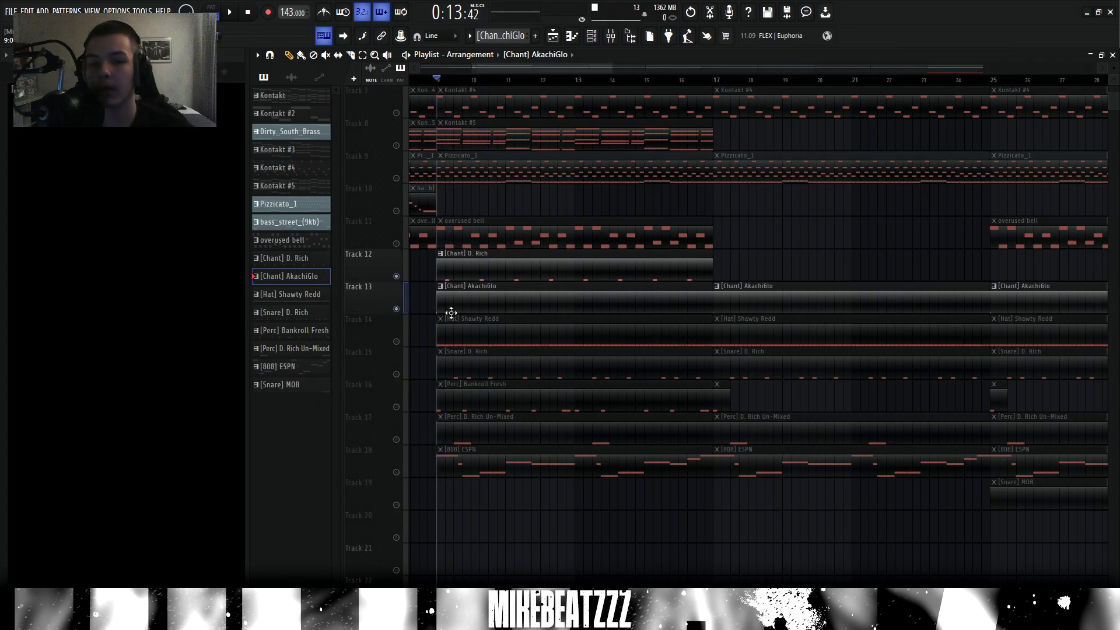
scroll(451, 312, up, 3)
double_click(451, 326)
scroll(554, 82, down, 2)
click(383, 339)
Return to the [Hat] Shawty Redd piano roll and audition its hi-hat notes on C5.
key(F7)
scroll(600, 187, down, 1)
scroll(597, 191, up, 1)
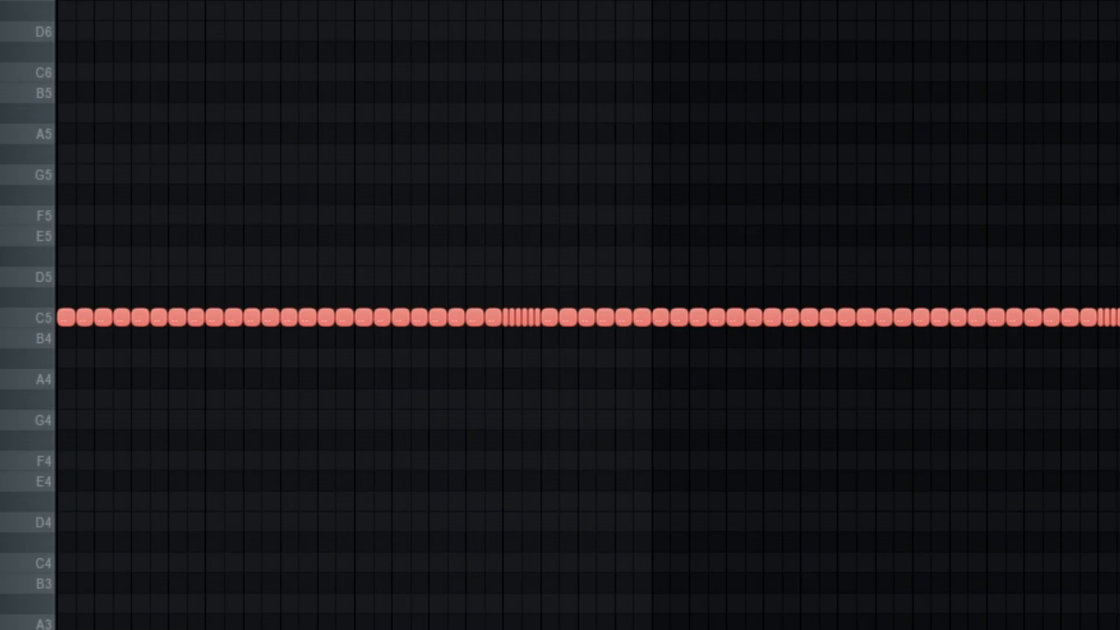
key(space)
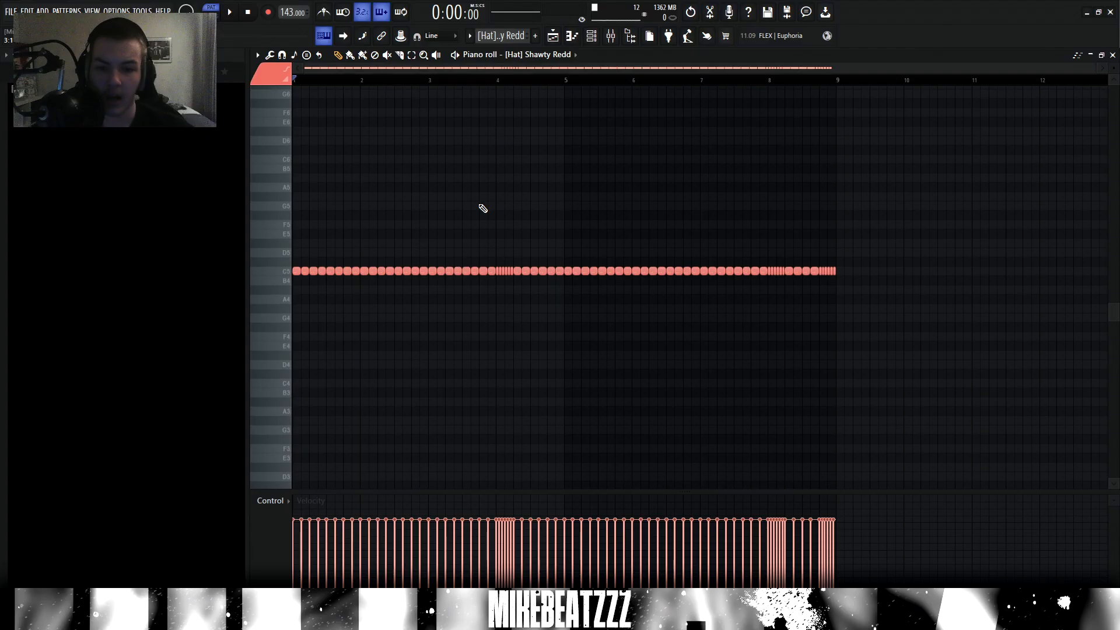
Show the Fill each 2 steps option for the [Hat] Shawty Redd channel and return to its notes.
key(F6)
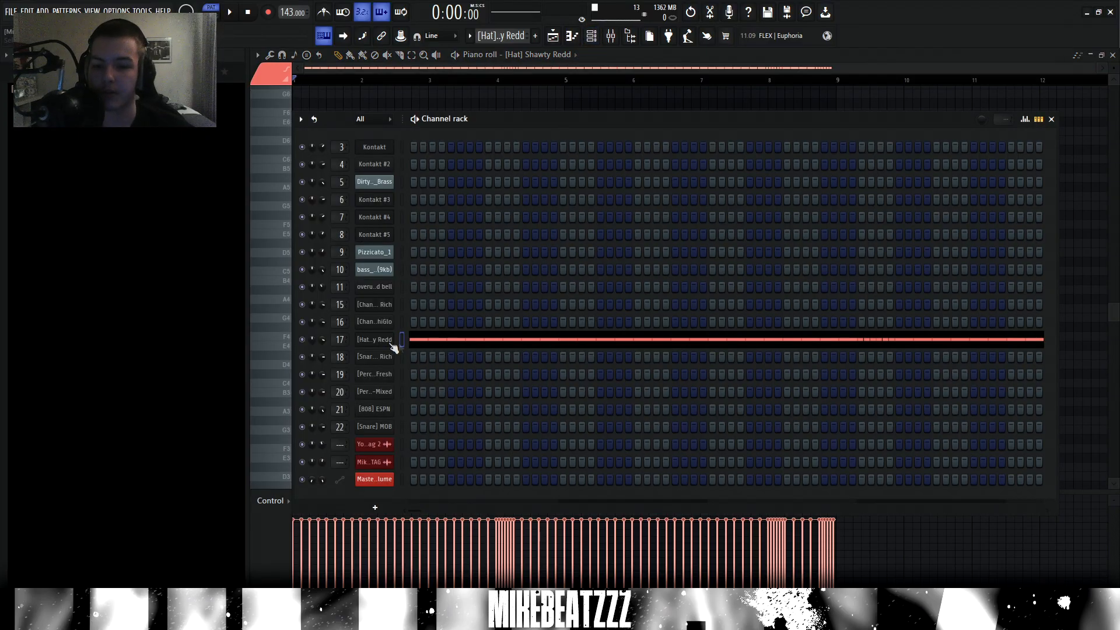
right_click(381, 341)
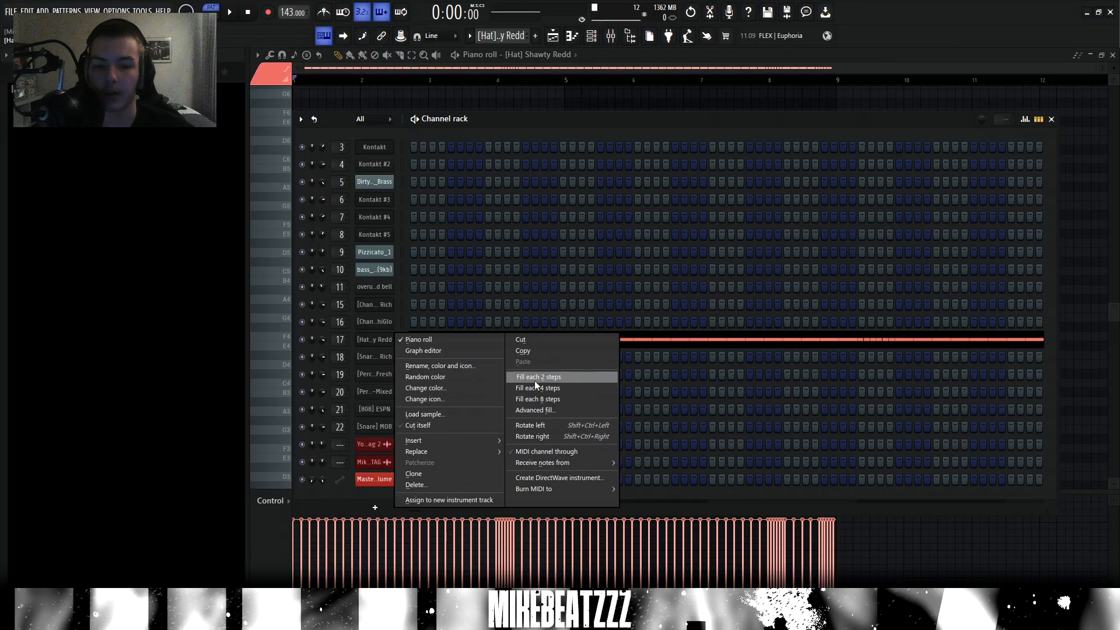
key(F6)
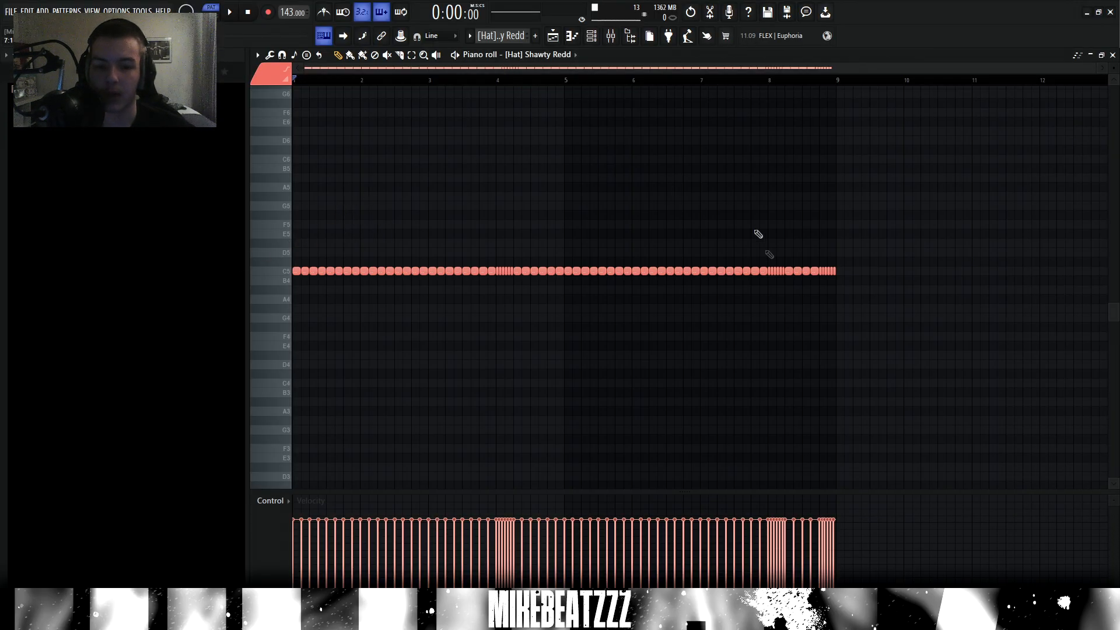
Examine the hi-hat rolls around bar 4 and in bar 8 of the [Hat] Shawty Redd pattern up close.
scroll(458, 152, down, 2)
scroll(502, 96, up, 6)
scroll(508, 88, up, 5)
scroll(543, 291, down, 2)
drag(562, 359, 452, 274)
scroll(494, 83, down, 5)
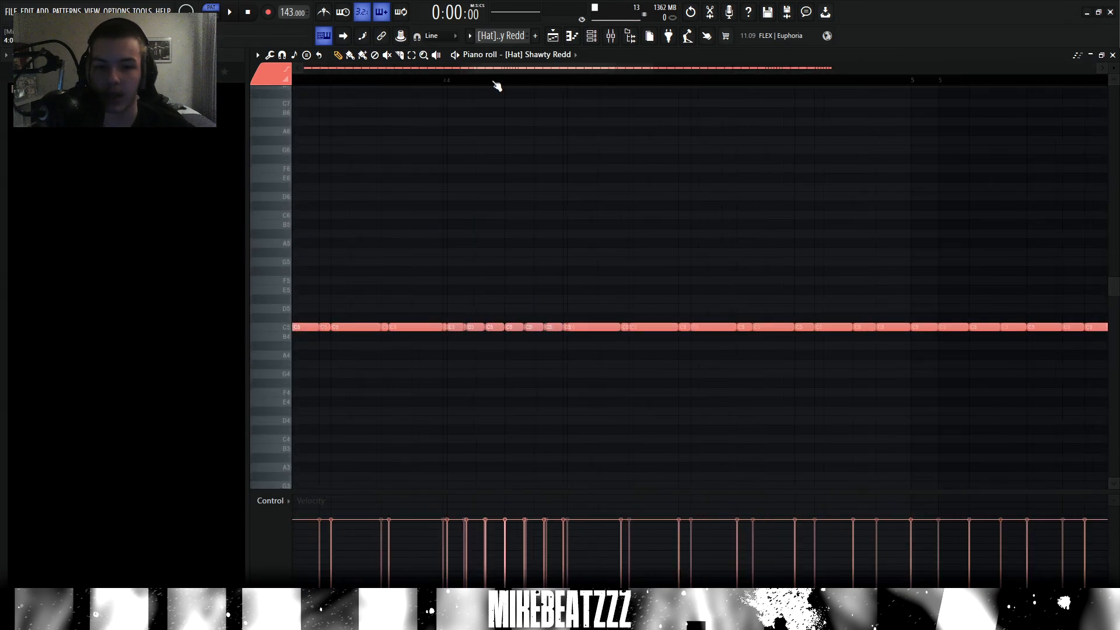
scroll(830, 75, up, 4)
scroll(800, 192, up, 4)
scroll(762, 348, down, 7)
scroll(875, 72, up, 2)
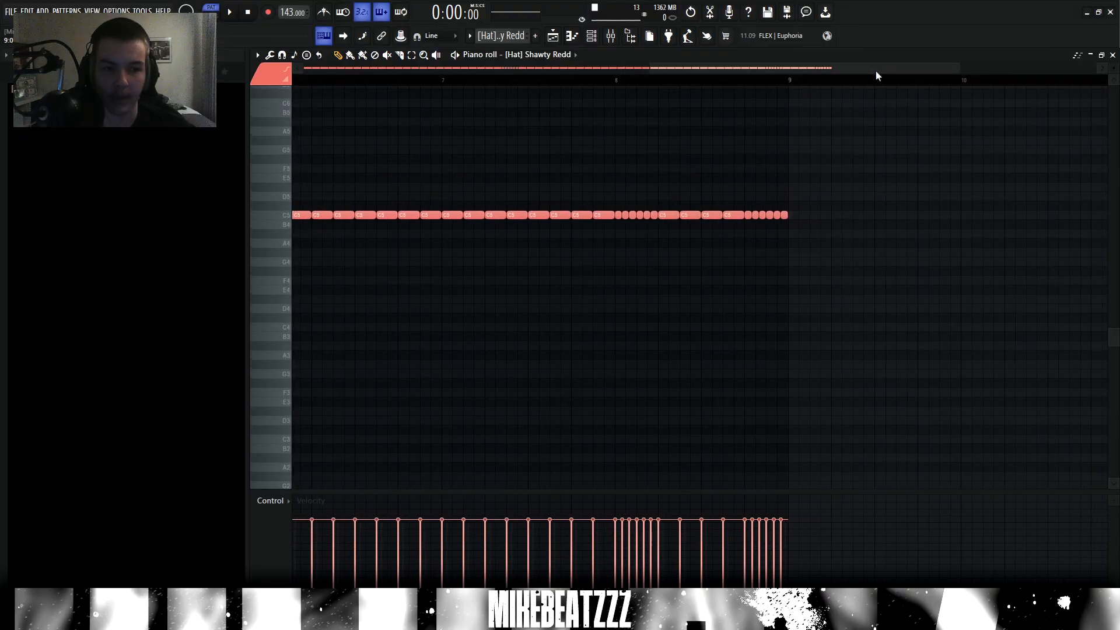
scroll(792, 321, up, 3)
Return to the playlist and play both chants with the hi-hat on tracks 12 to 14 from bar 9.
key(F5)
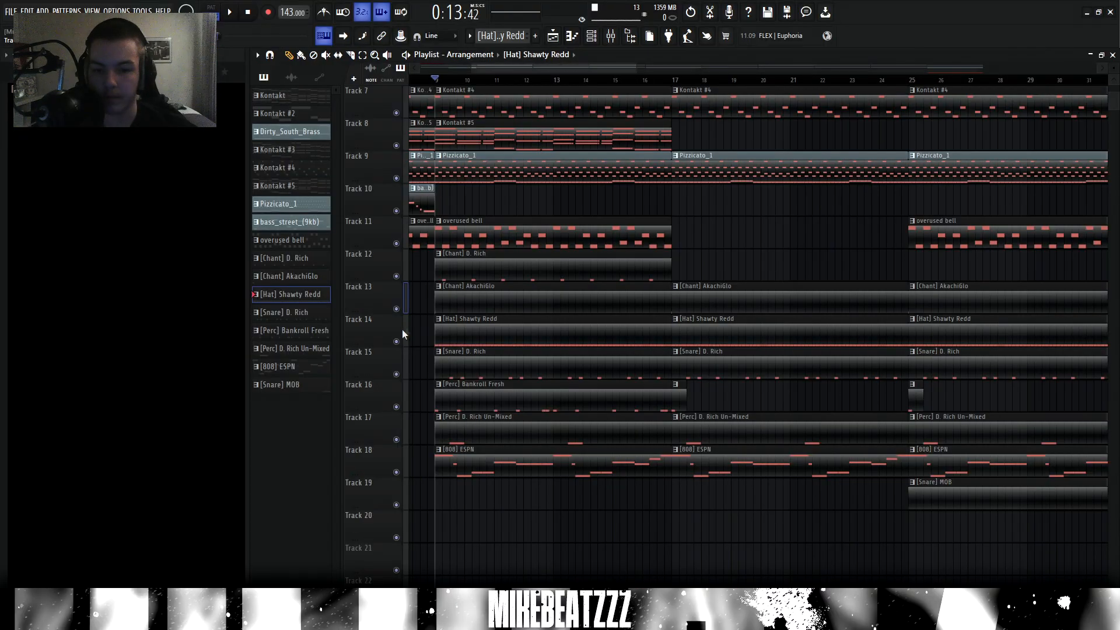
key(space)
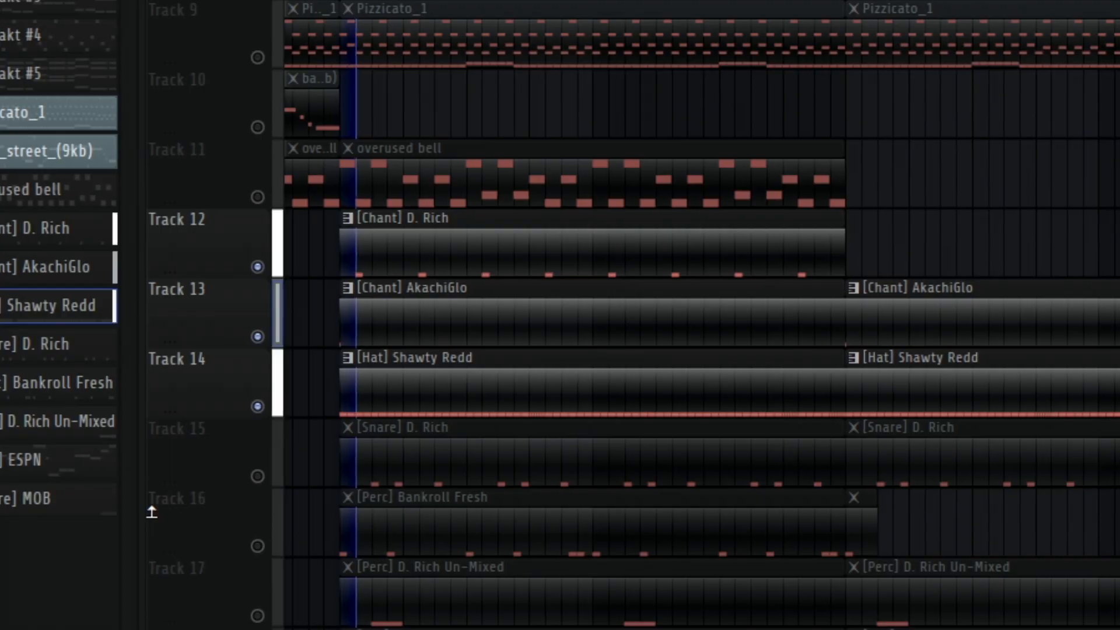
scroll(583, 327, down, 1)
scroll(583, 327, up, 1)
scroll(583, 327, left, 3)
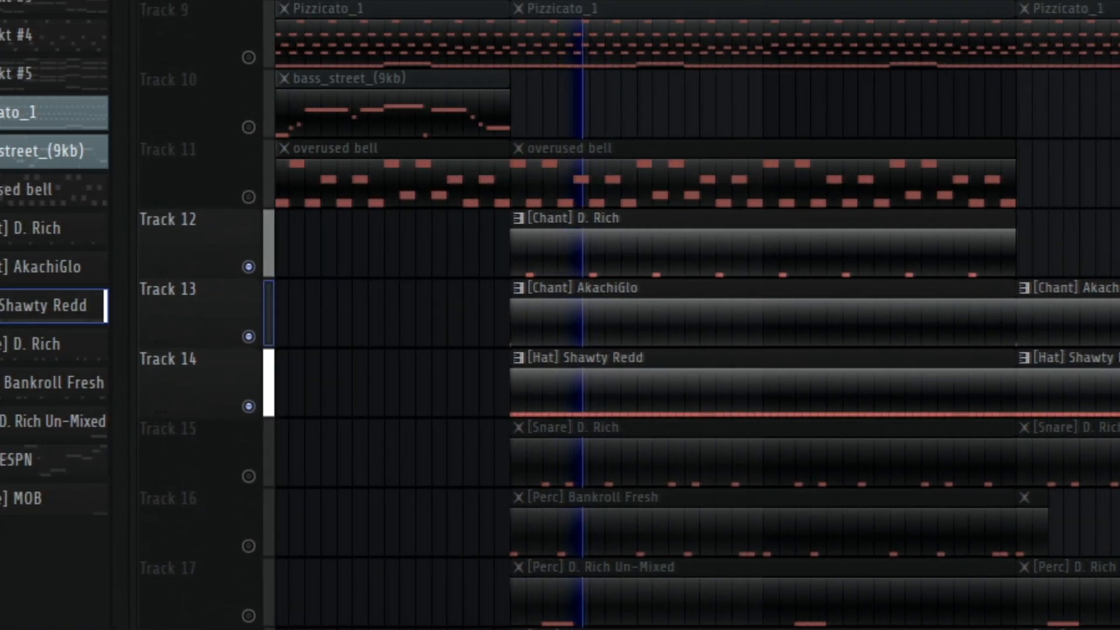
scroll(584, 327, up, 2)
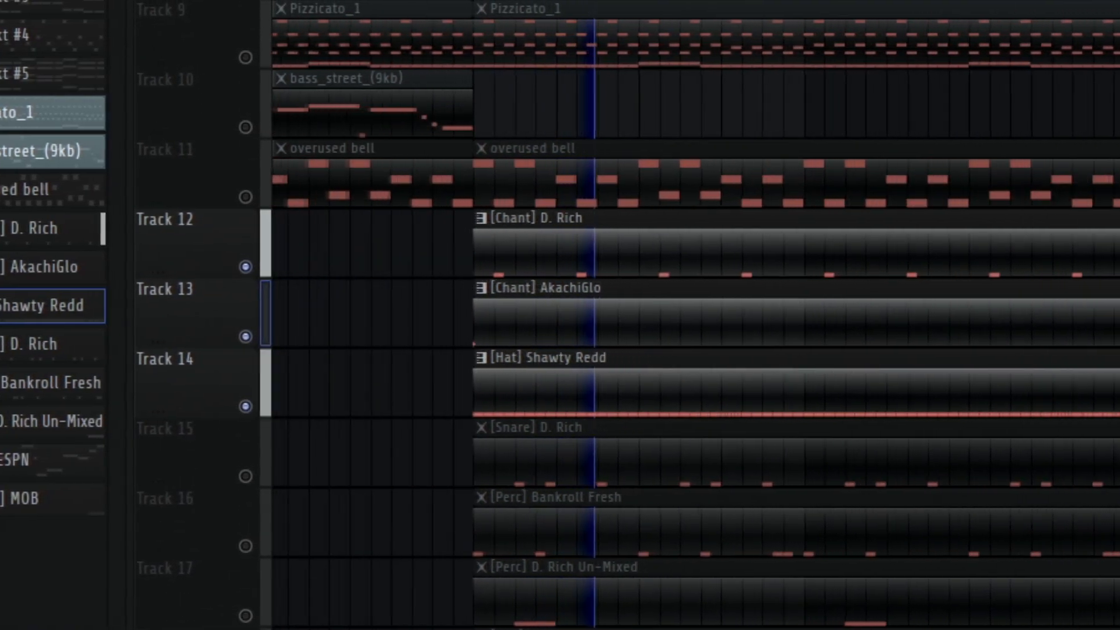
scroll(584, 327, right, 2)
scroll(422, 277, down, 1)
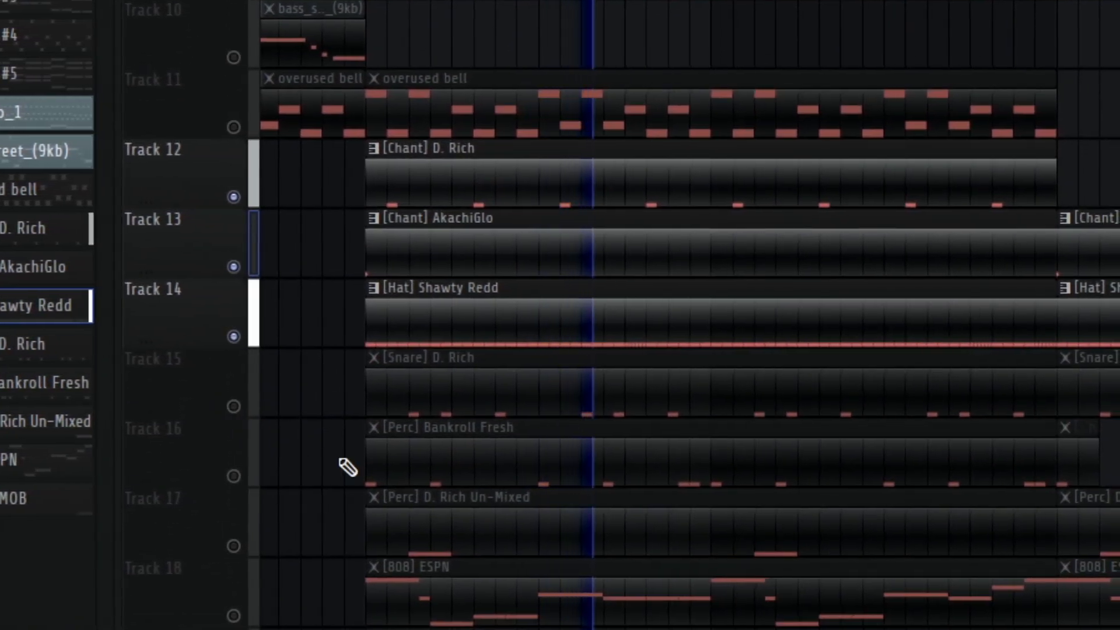
key(space)
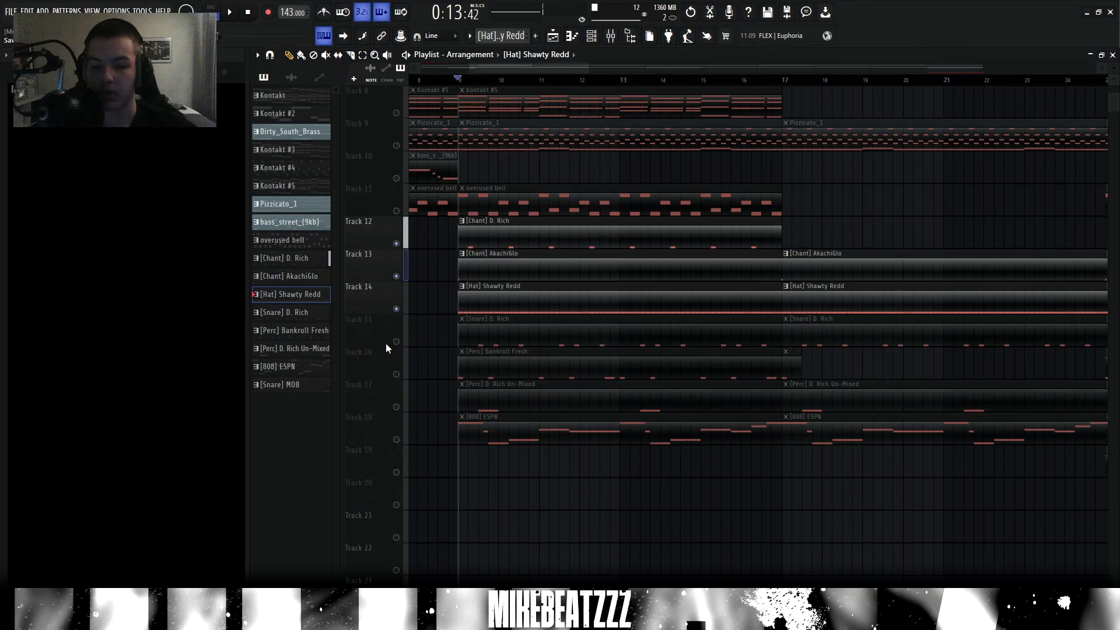
Unmute playlist track 15 alongside tracks 12 to 14 and show the [Snare] D. Rich channel's sound.
click(397, 342)
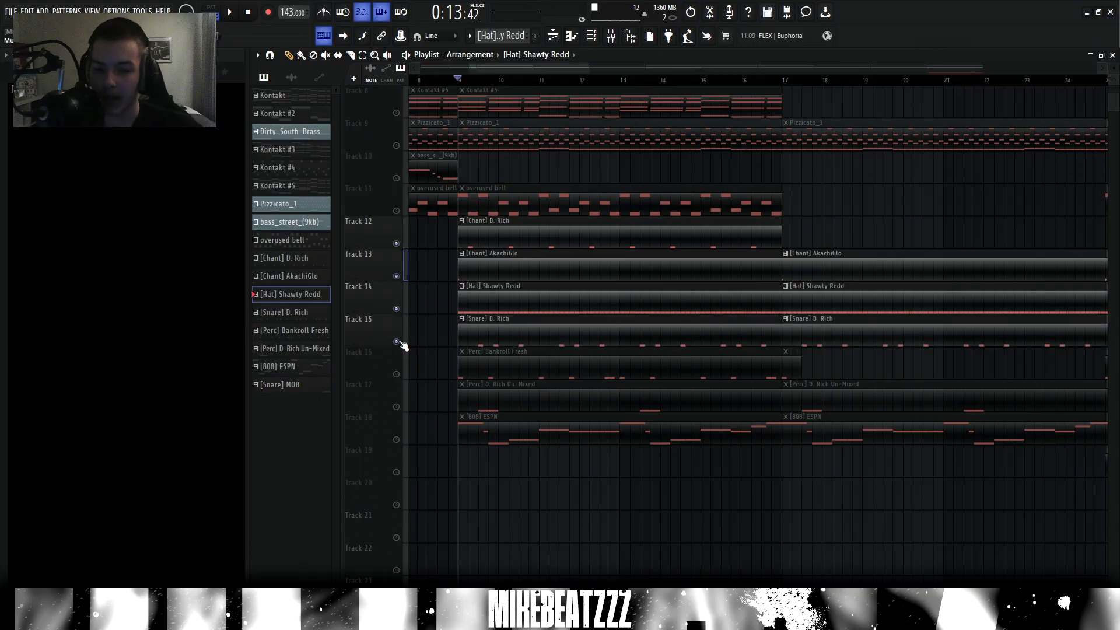
key(F6)
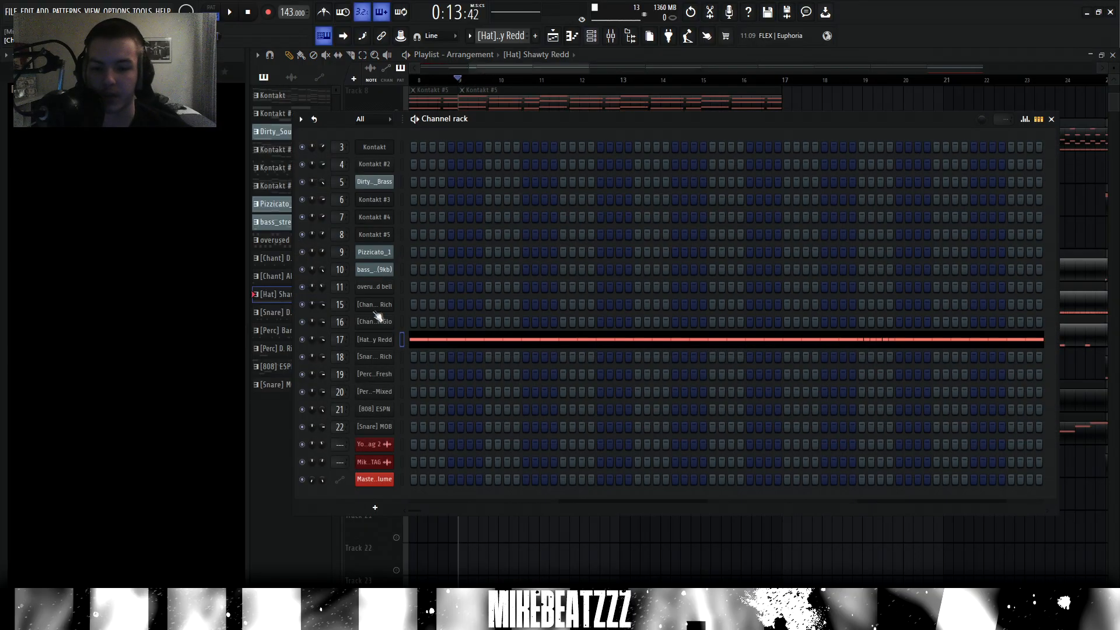
click(385, 357)
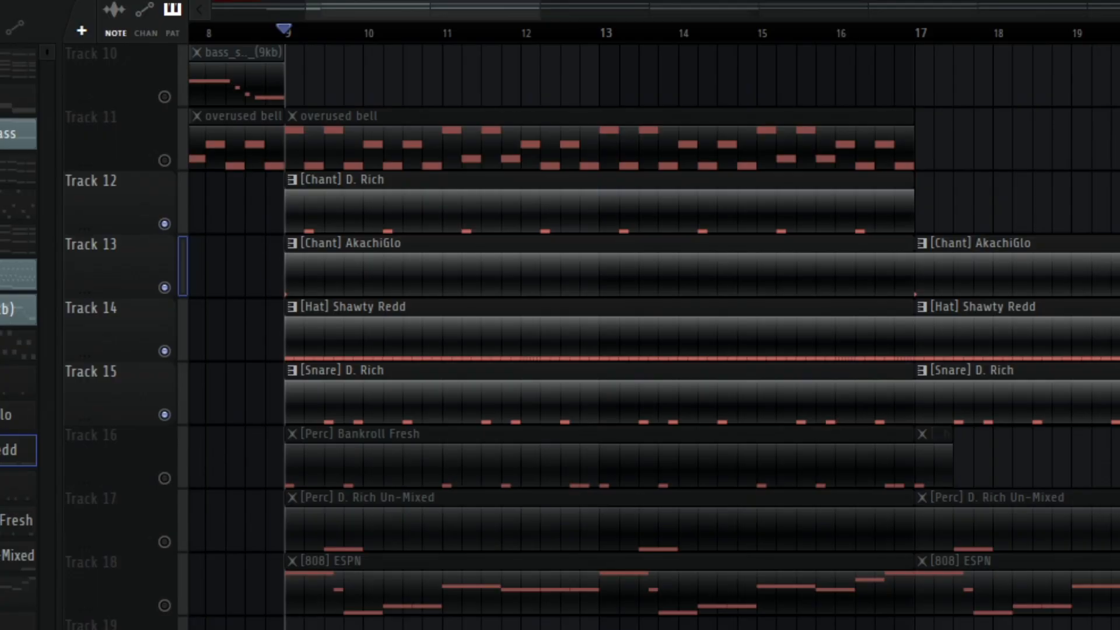
Play the snare on track 15 together with the chants and hi-hat from bar 9.
key(space)
scroll(368, 105, up, 3)
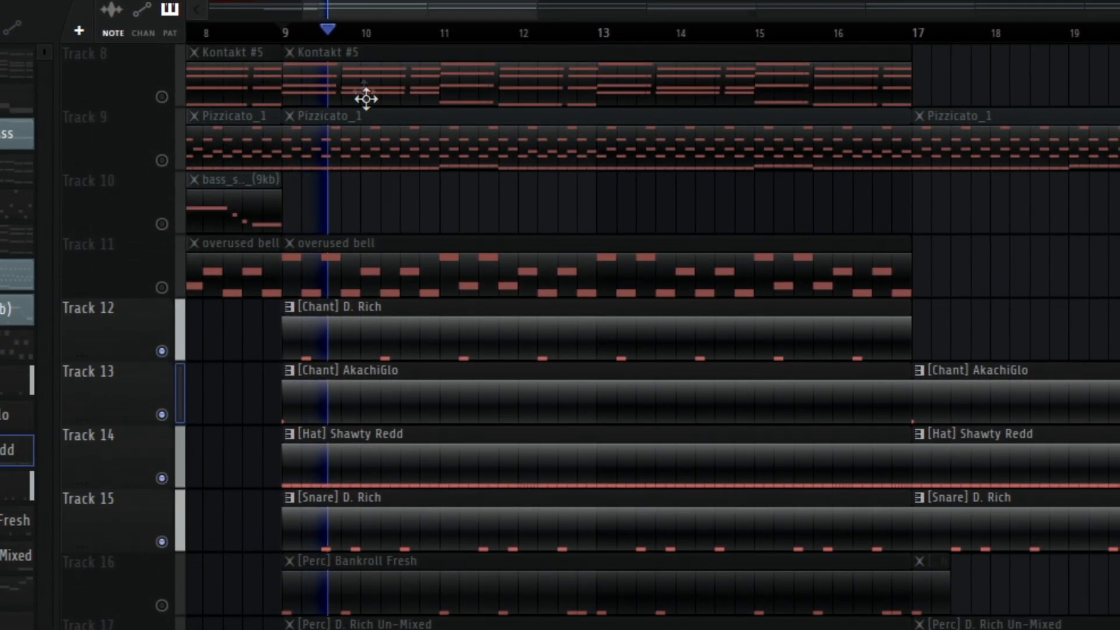
scroll(361, 24, up, 2)
scroll(423, 181, down, 2)
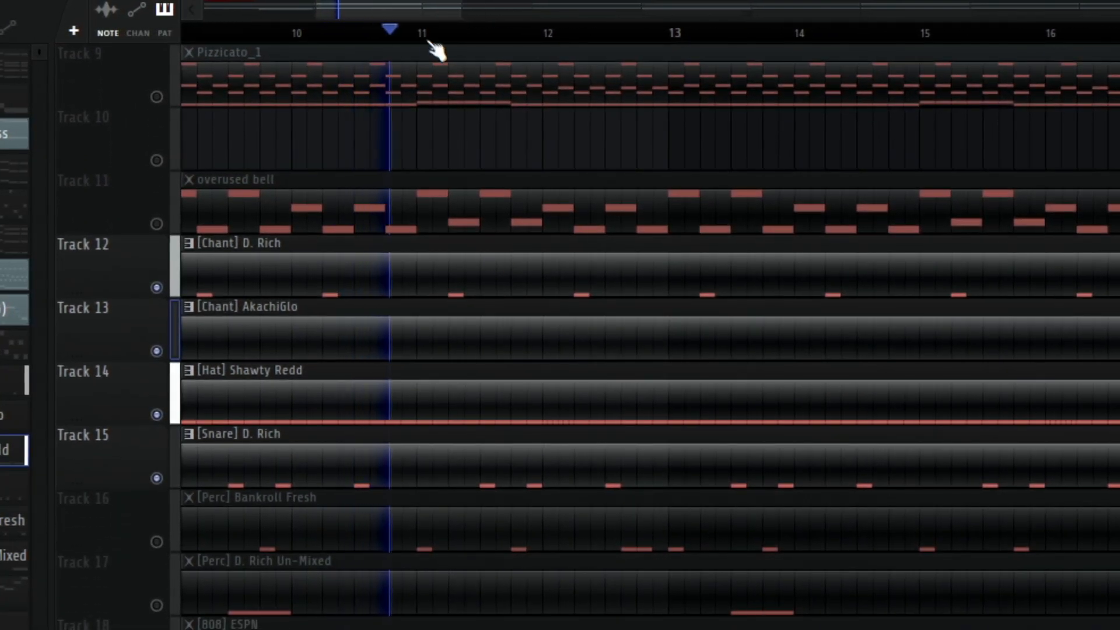
scroll(412, 28, up, 1)
scroll(417, 35, down, 1)
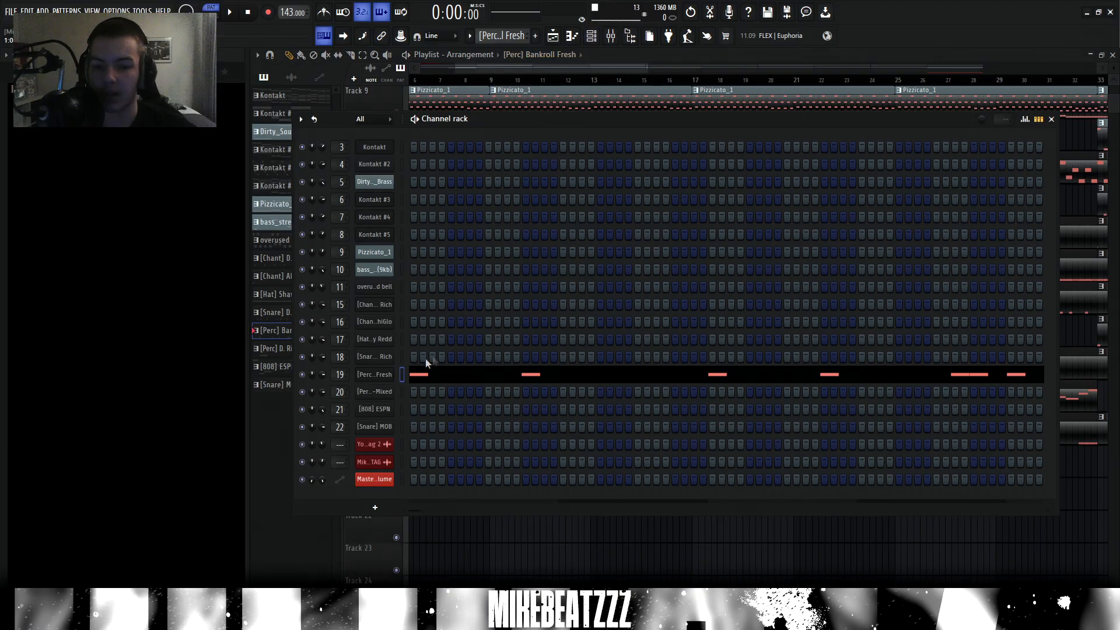
Show the [Perc] Bankroll Fresh channel's sound and mixer insert, then return to the playlist.
click(391, 376)
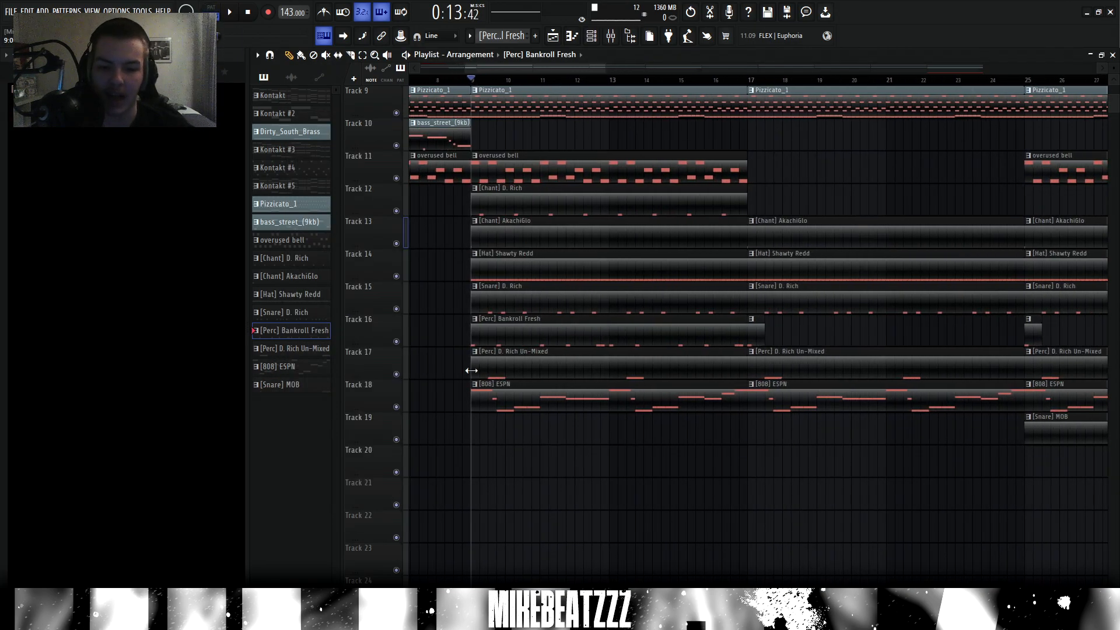
click(553, 37)
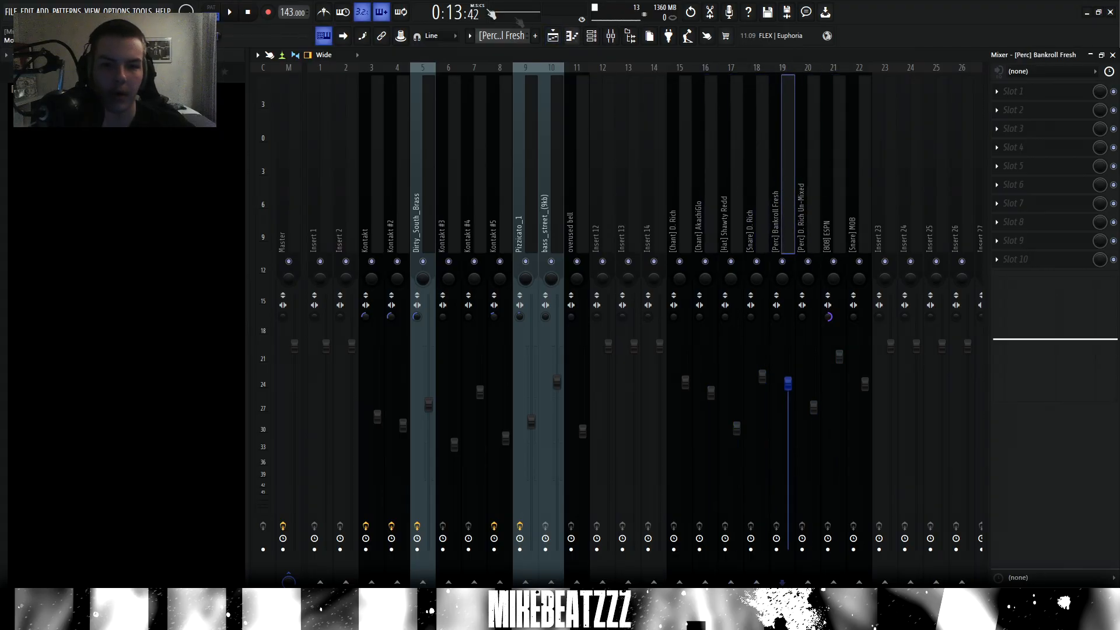
click(557, 37)
Open the [Perc] D. Rich Un-Mixed notes, audition its sample and play the pattern with the time selection cleared.
double_click(532, 362)
scroll(562, 81, down, 2)
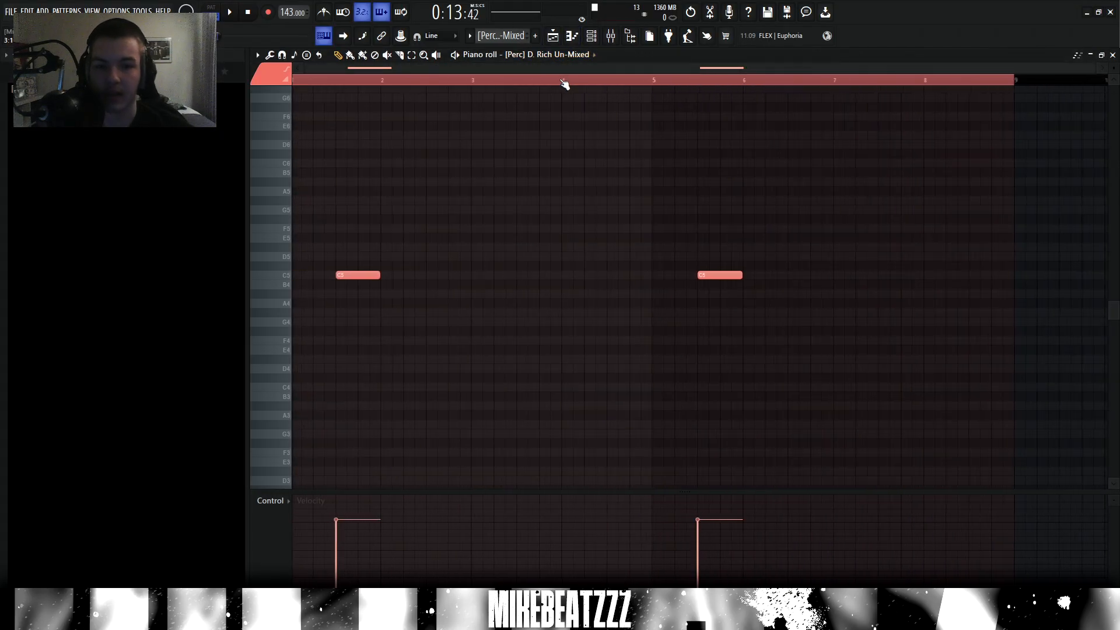
click(592, 37)
click(384, 392)
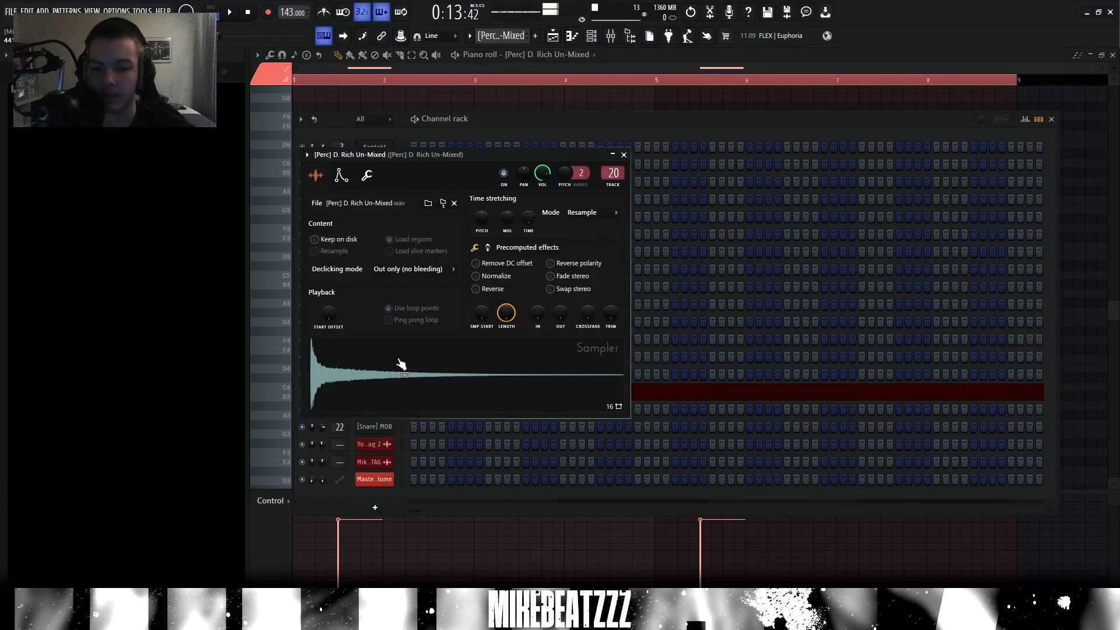
right_click(356, 80)
scroll(435, 369, up, 3)
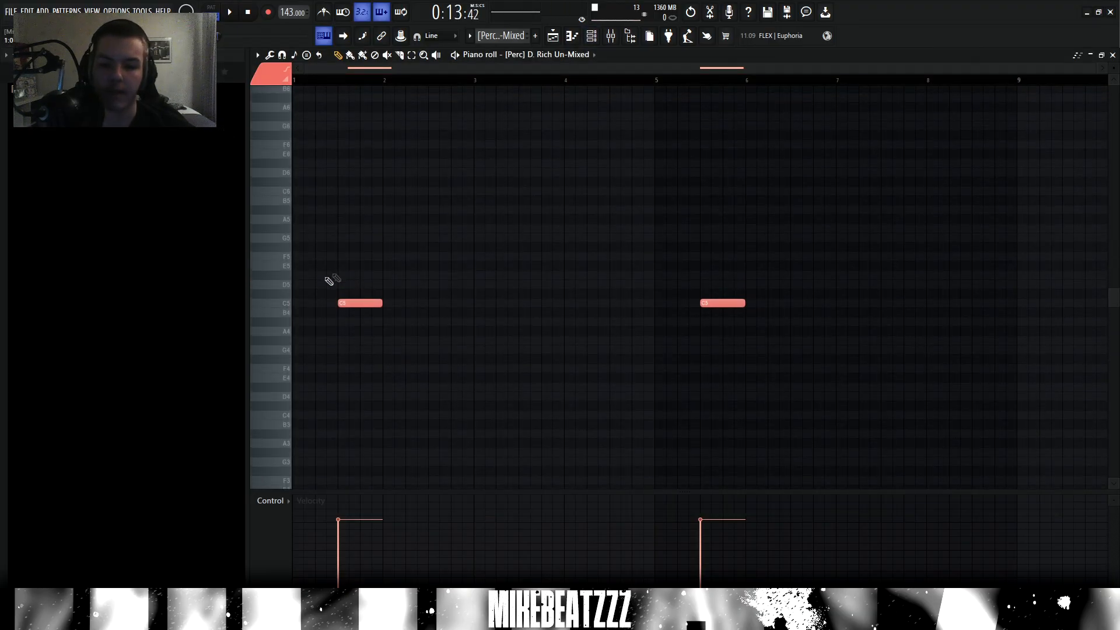
key(space)
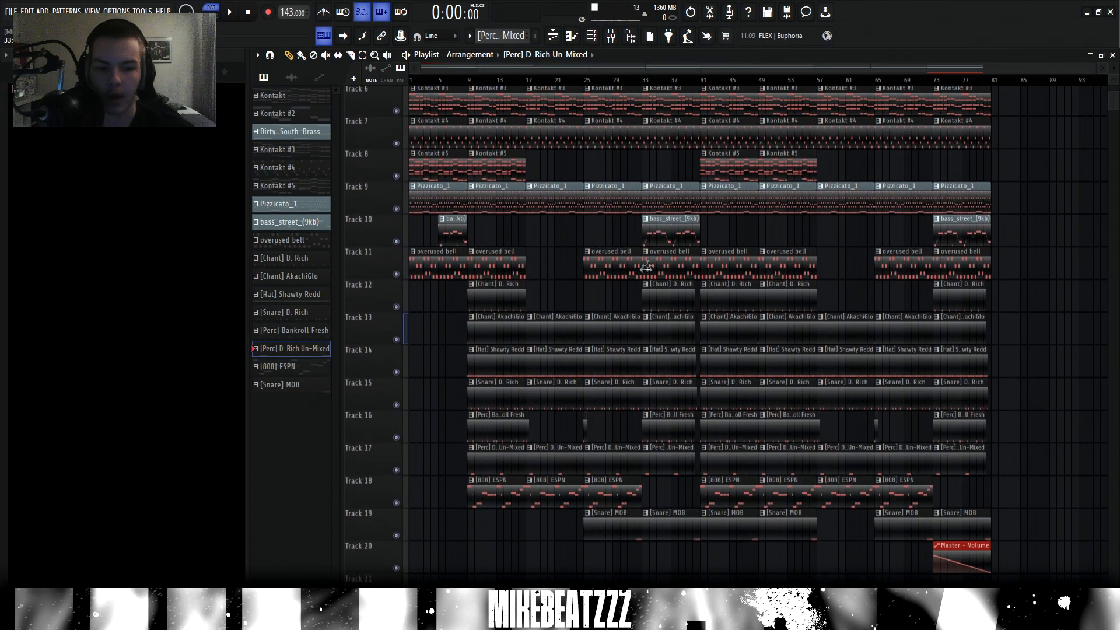
Open the [808] ESPN pattern's notes in the piano roll and show its channel's sound.
double_click(710, 375)
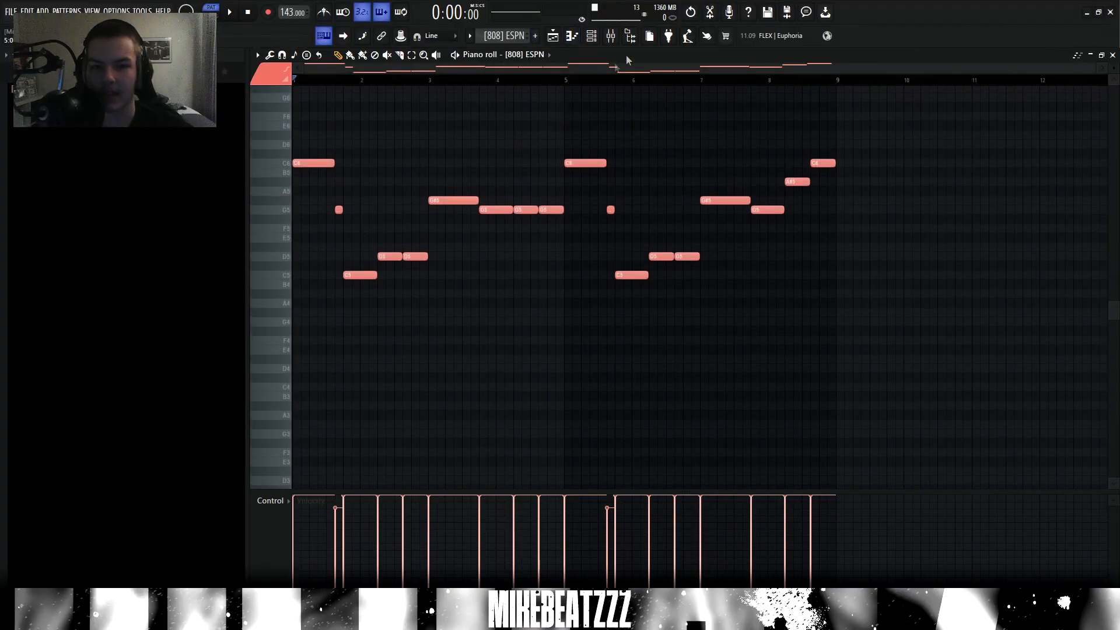
click(591, 36)
click(392, 410)
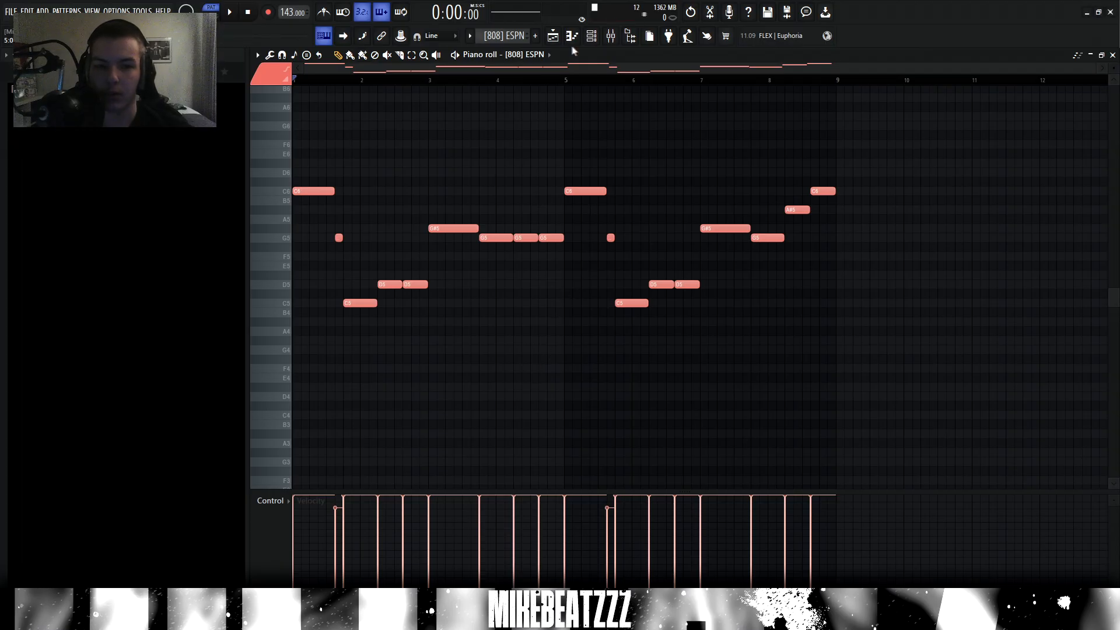
Return to the playlist, look over where the 808 is placed and select the time range from bar 41 to about bar 45.
click(571, 37)
scroll(614, 83, down, 4)
scroll(703, 85, up, 6)
scroll(705, 85, down, 2)
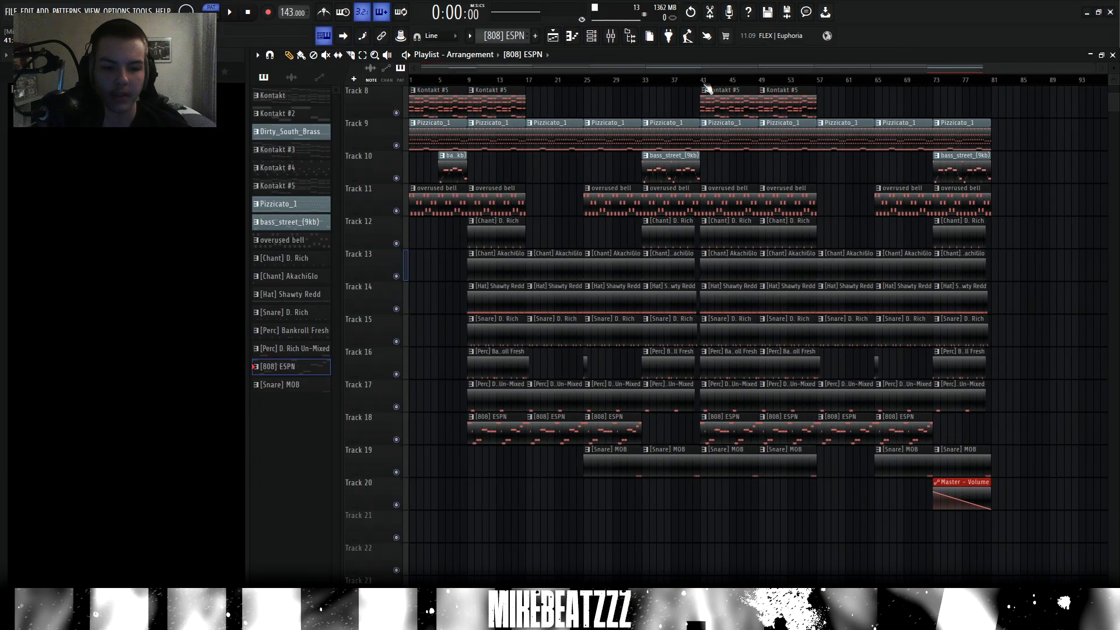
scroll(933, 489, up, 3)
scroll(583, 487, down, 1)
scroll(609, 508, down, 3)
scroll(609, 507, up, 3)
scroll(539, 387, down, 3)
scroll(539, 387, up, 4)
drag(705, 81, 719, 82)
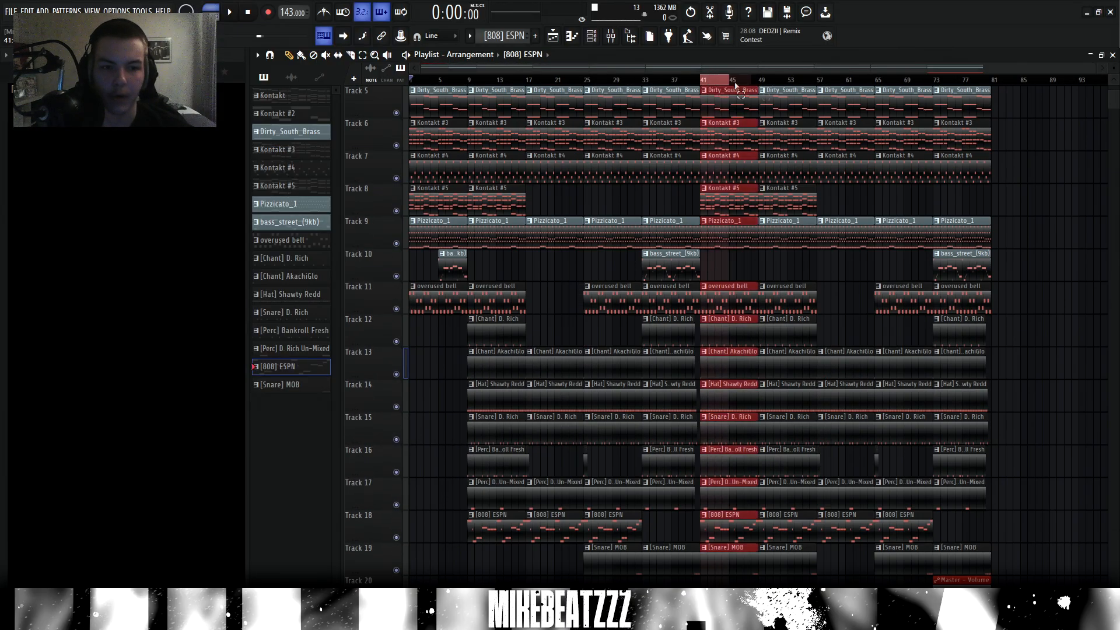
drag(802, 98, 814, 93)
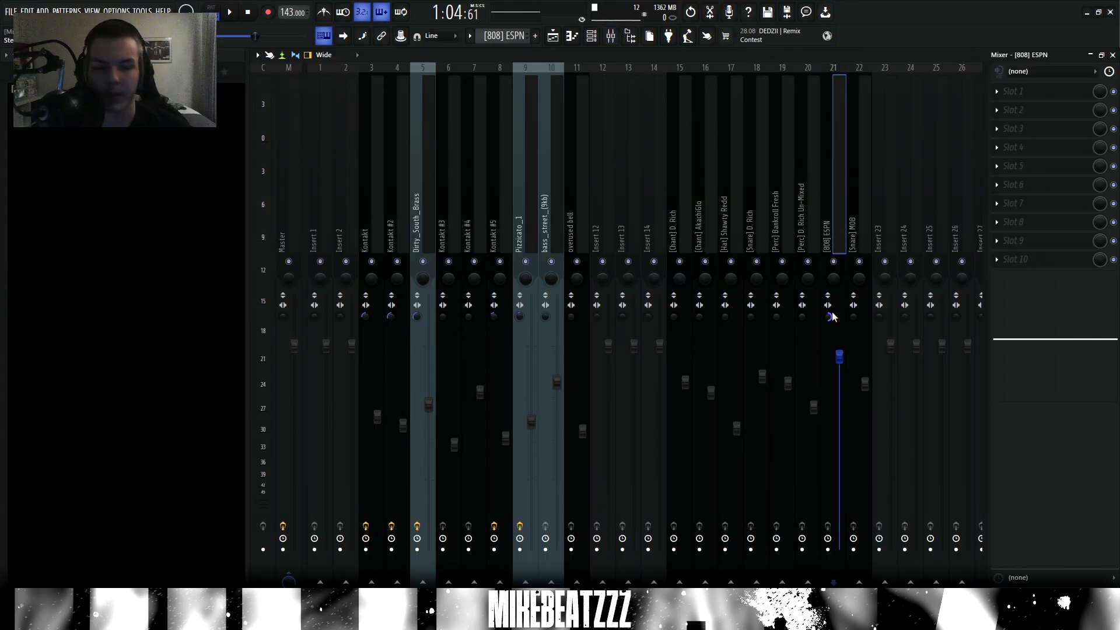
Return from the mixer to the playlist, then examine the [Snare] MOB roll's notes before bar 9 and its channel's sound.
key(F5)
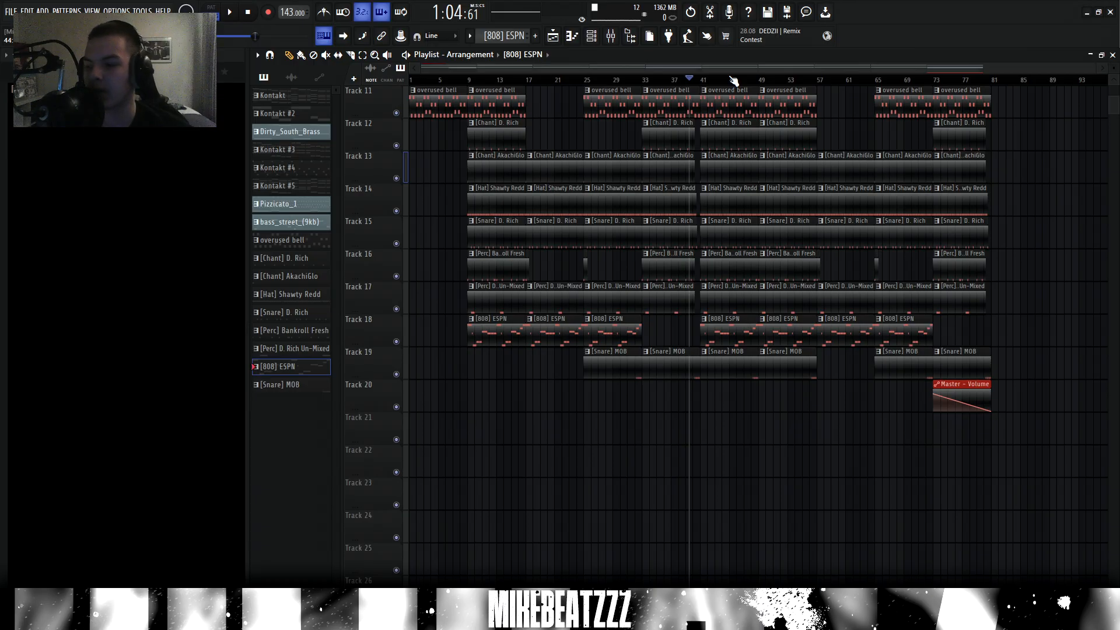
scroll(726, 81, up, 4)
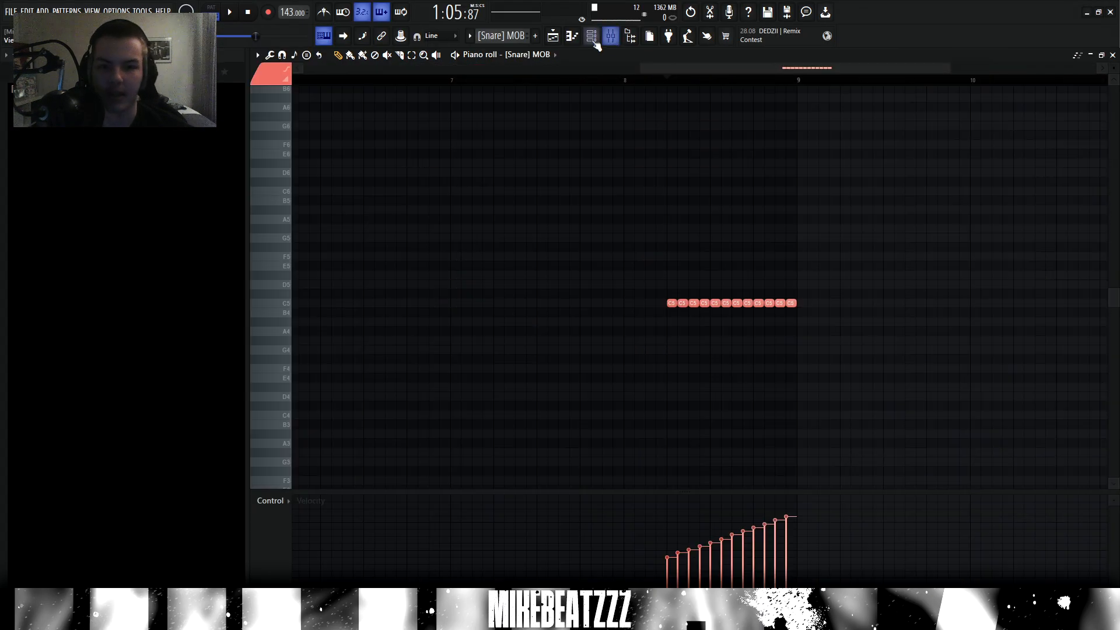
click(592, 38)
click(380, 427)
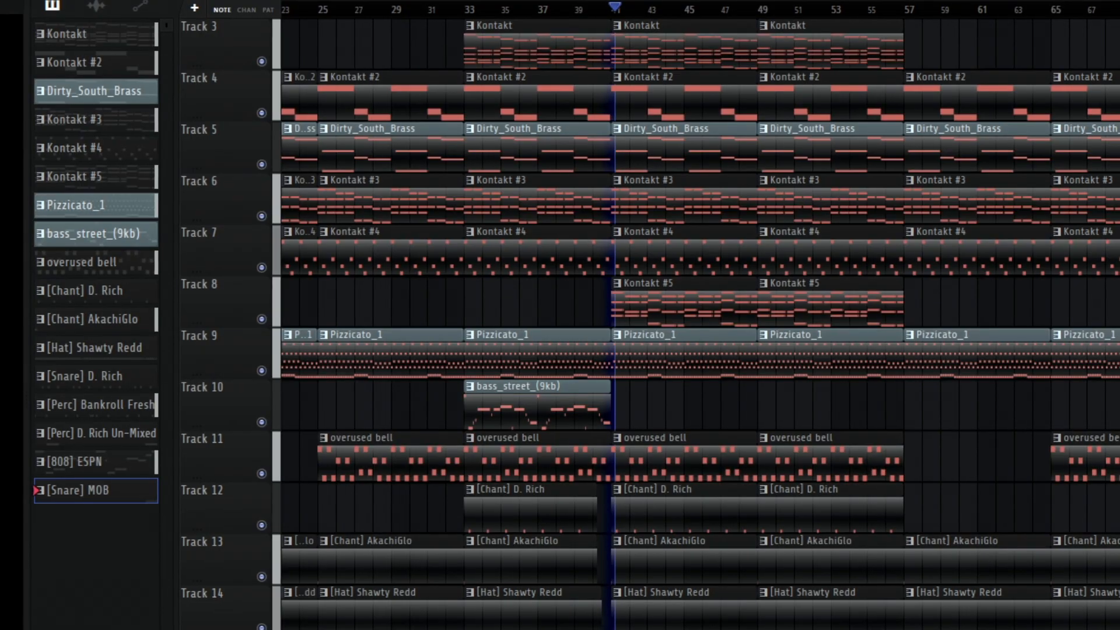
Play the full arrangement from about bar 41 with every track enabled, looking over all tracks, and stop playback.
scroll(700, 327, down, 2)
scroll(1110, 153, up, 2)
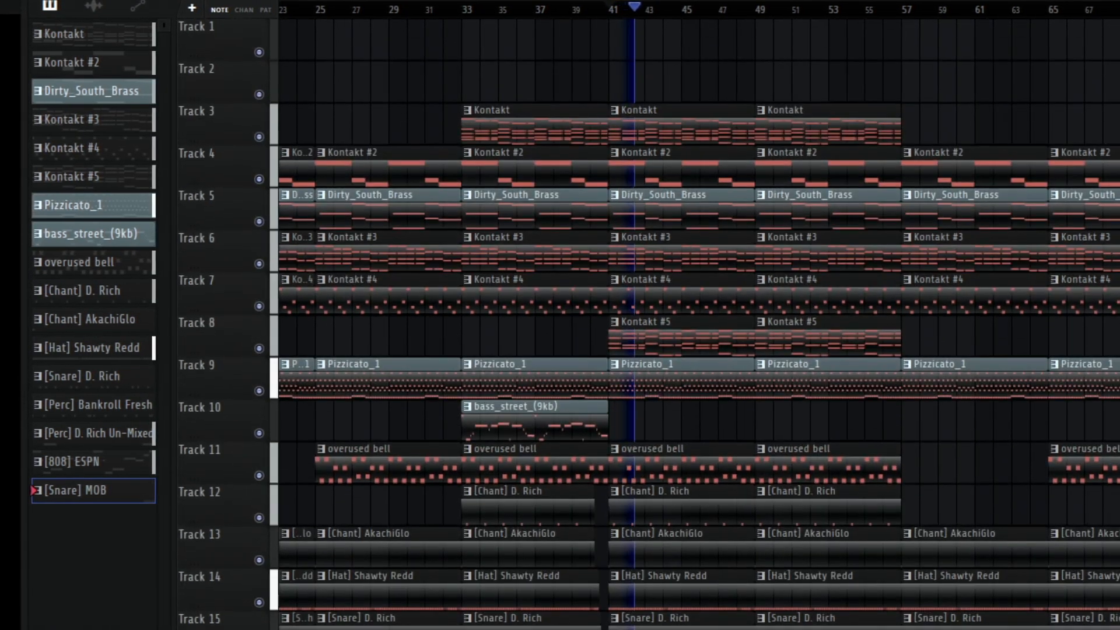
scroll(1111, 153, down, 2)
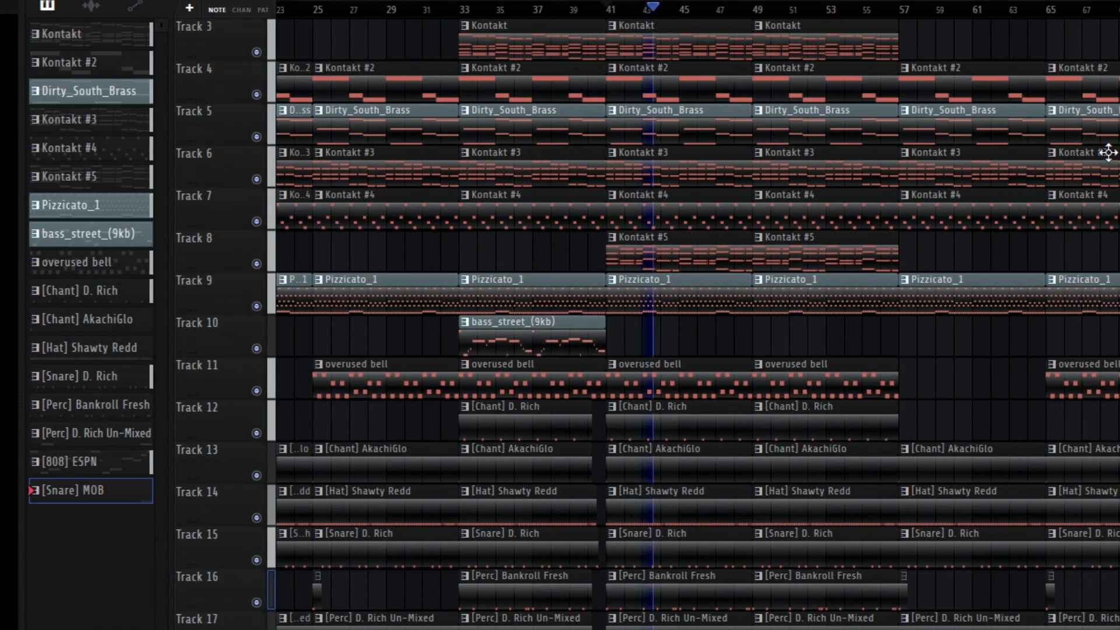
scroll(1110, 153, up, 1)
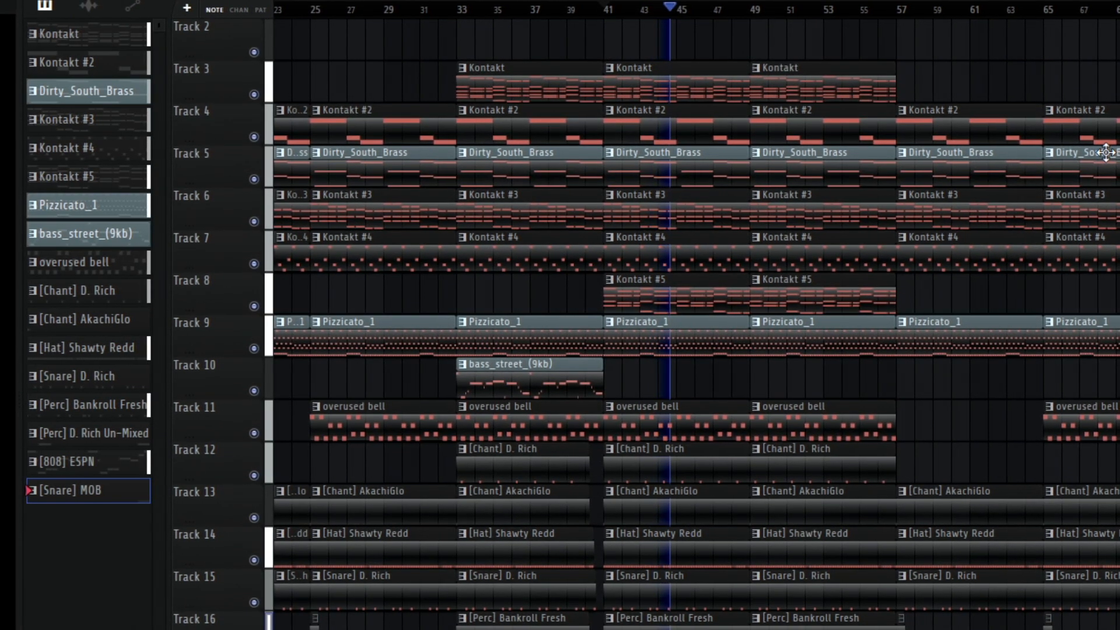
scroll(886, 17, up, 1)
scroll(950, 130, down, 1)
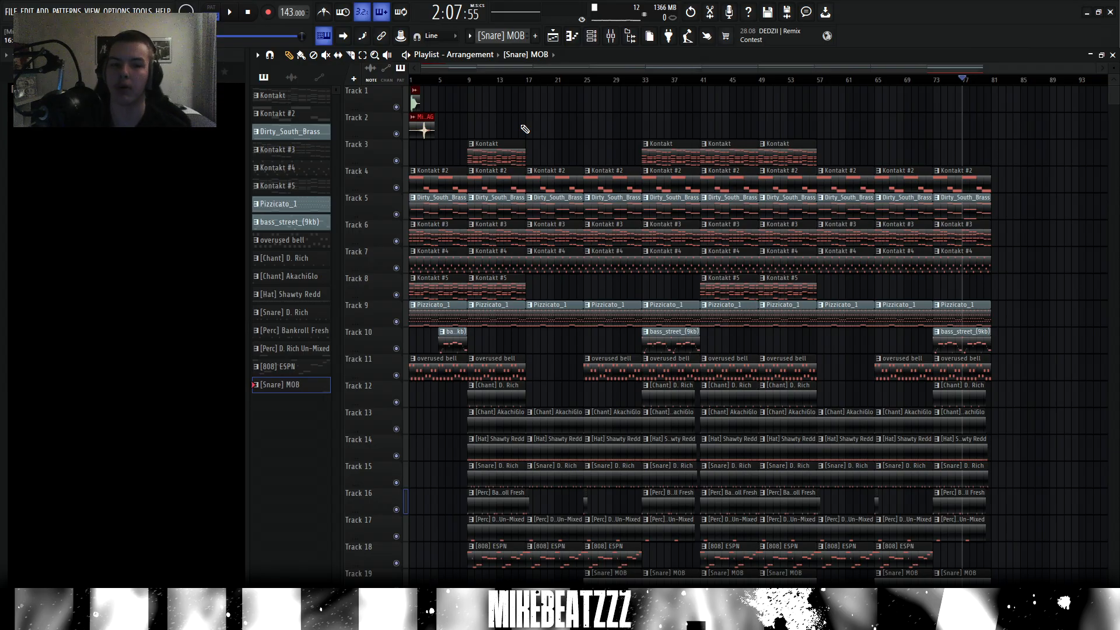
key(space)
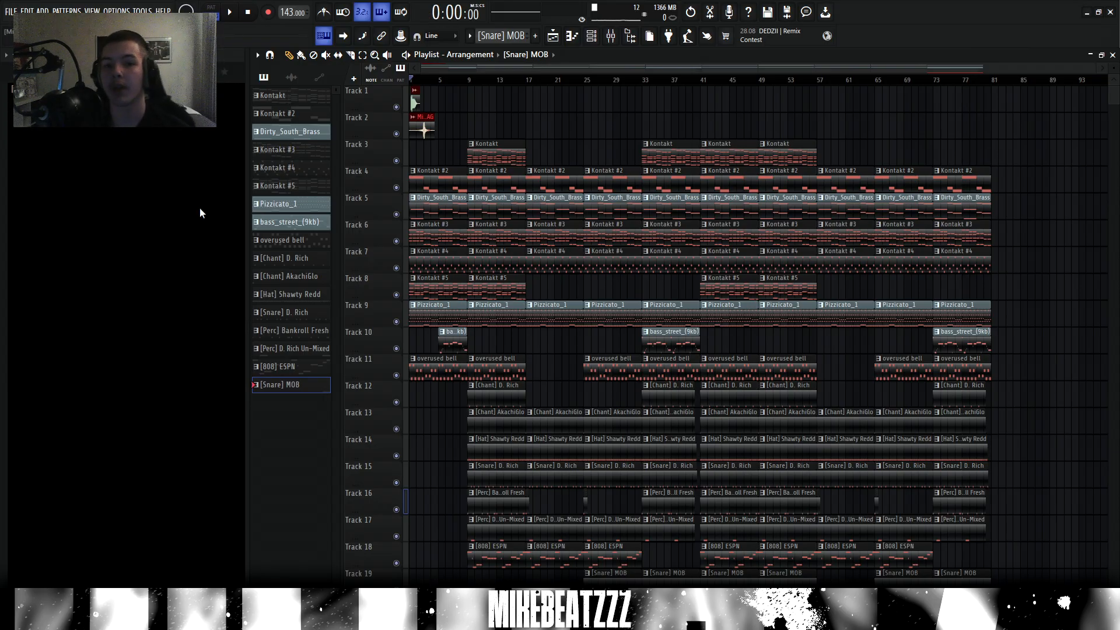